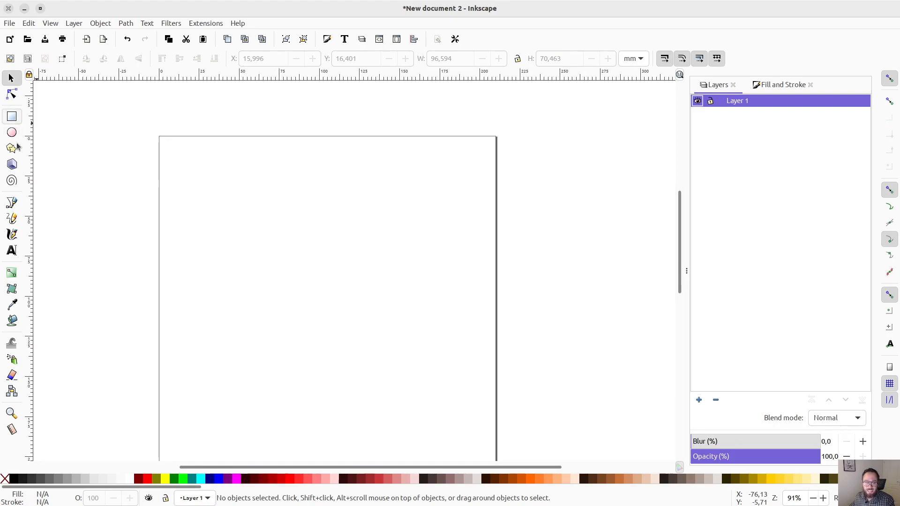
Draw a rectangle about 85.5 mm wide and 61 mm high in the page's upper-left area, undoing any accidental second shape
click(4, 116)
drag(196, 161, 333, 258)
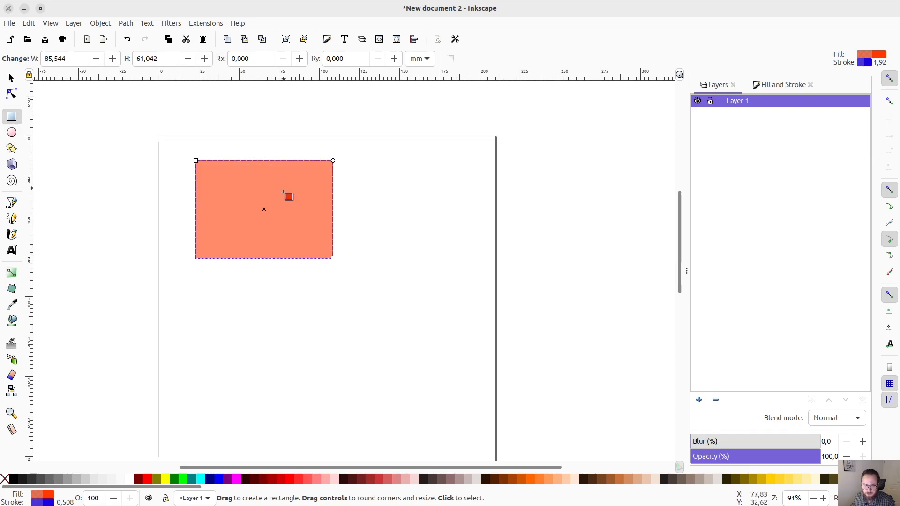
ctrl+scroll(275, 220, up, 2)
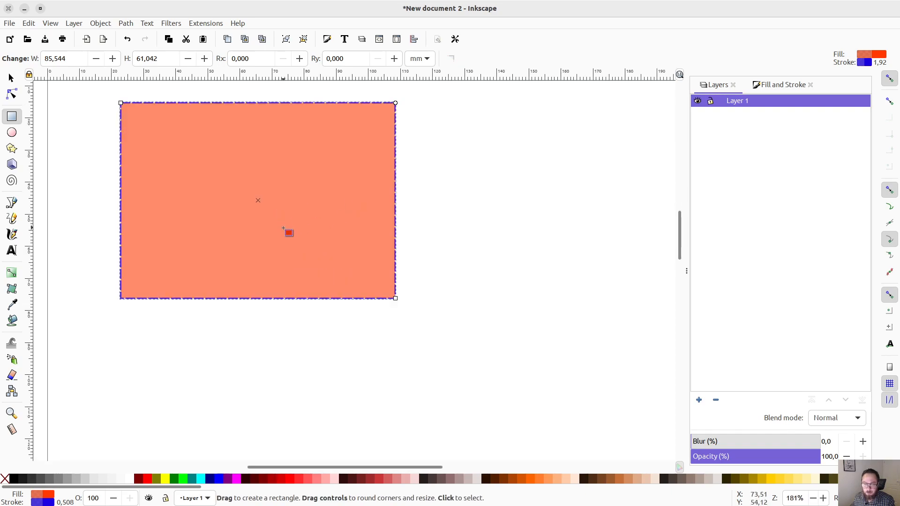
ctrl+scroll(283, 228, down, 1)
ctrl+scroll(290, 234, up, 1)
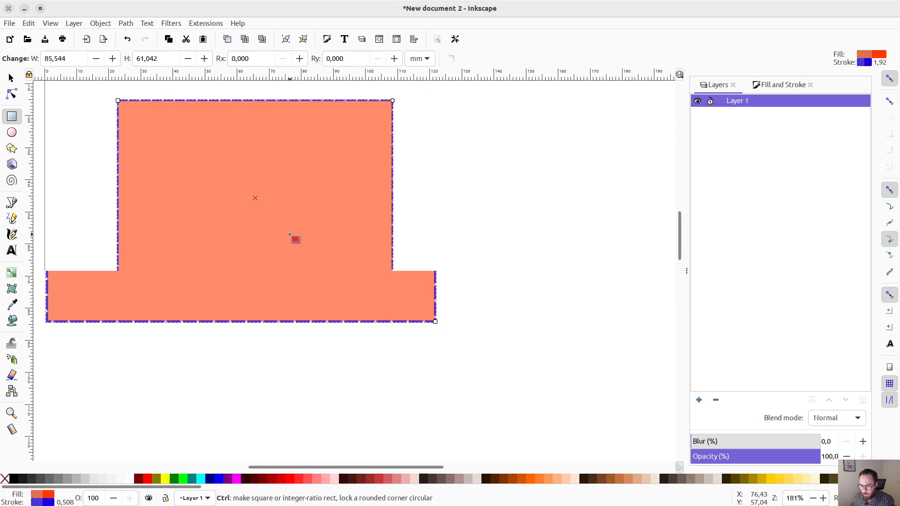
key(ctrl+z)
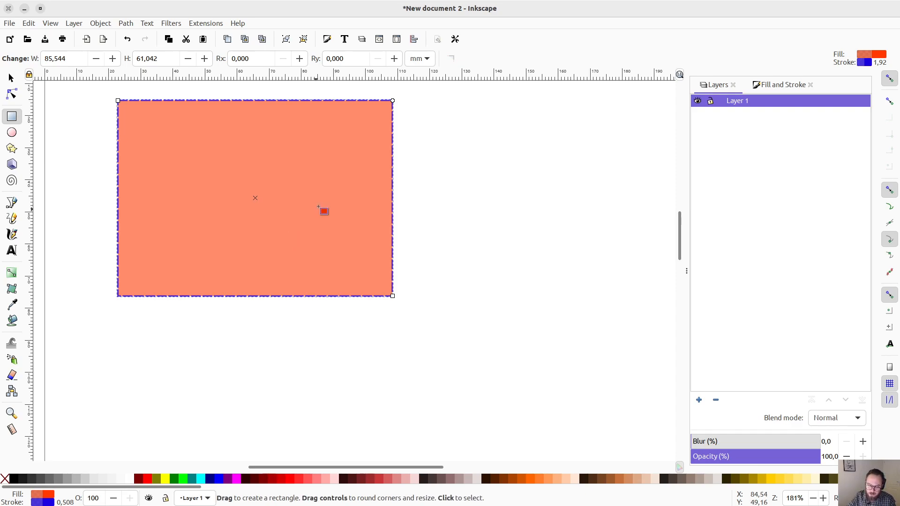
Draw an ellipse with radii of about 28.8 by 26.1 mm overlapping the lower edge of the rectangle
scroll(319, 207, up, 1)
scroll(318, 207, down, 2)
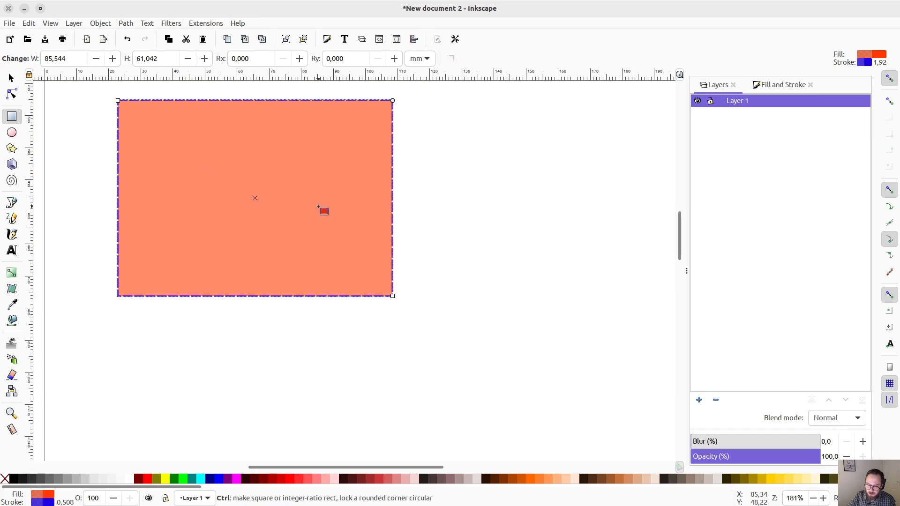
scroll(318, 206, left, 2)
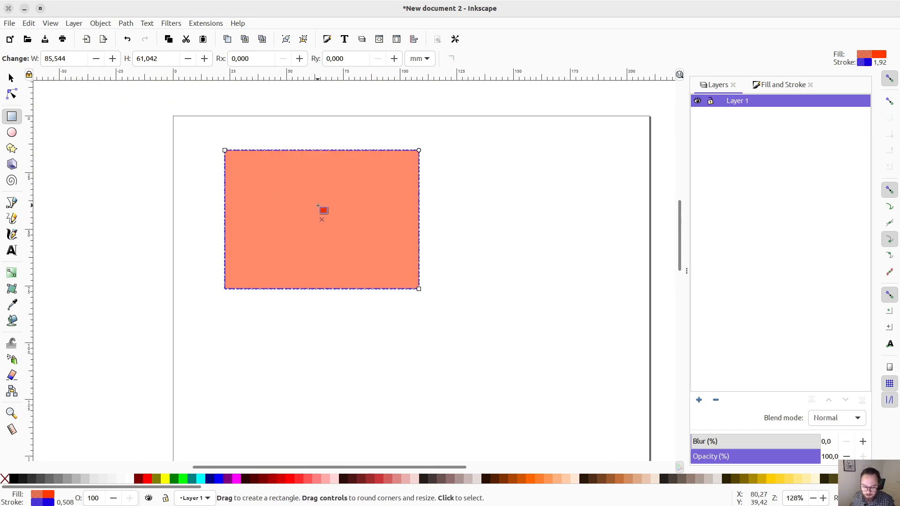
scroll(321, 209, left, 2)
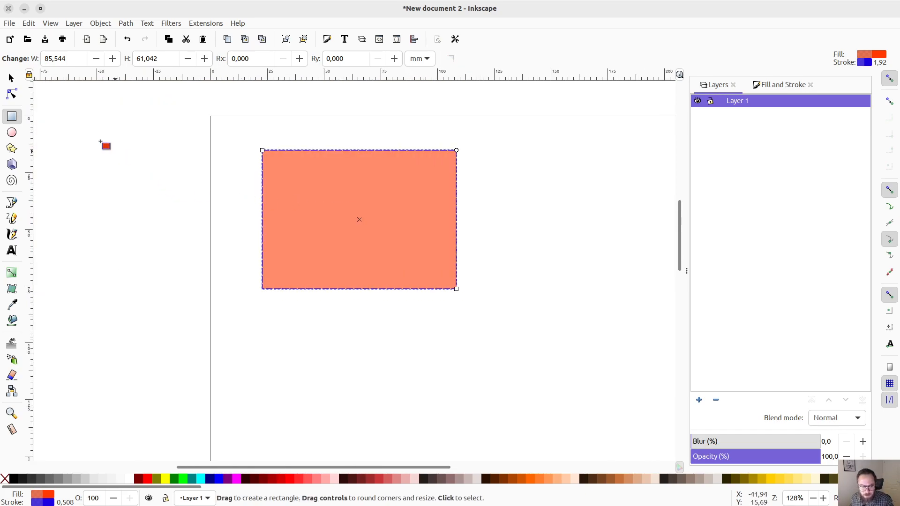
scroll(317, 185, up, 1)
click(11, 133)
scroll(260, 221, down, 3)
drag(293, 173, 477, 340)
scroll(477, 342, up, 2)
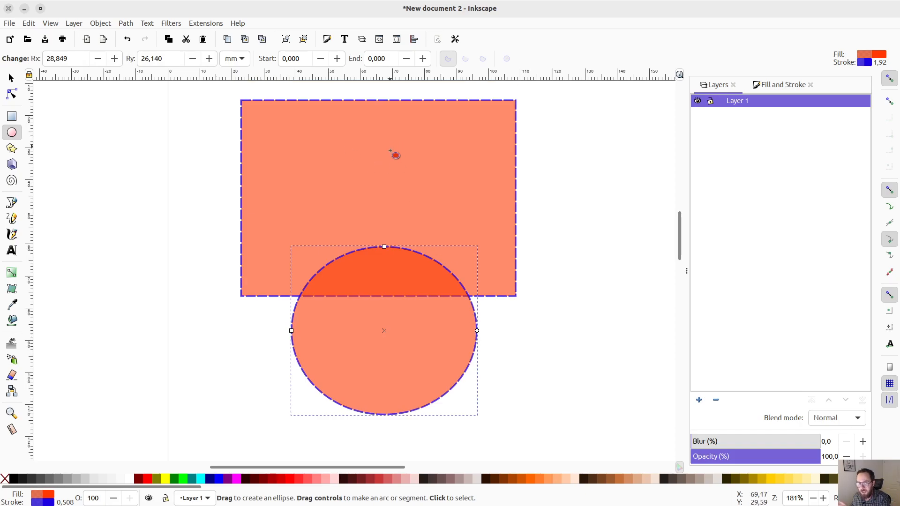
Draw a five-pointed star about 91 mm across and place it below the ellipse, at about X 60.7, Y 107.5 mm
scroll(521, 250, down, 2)
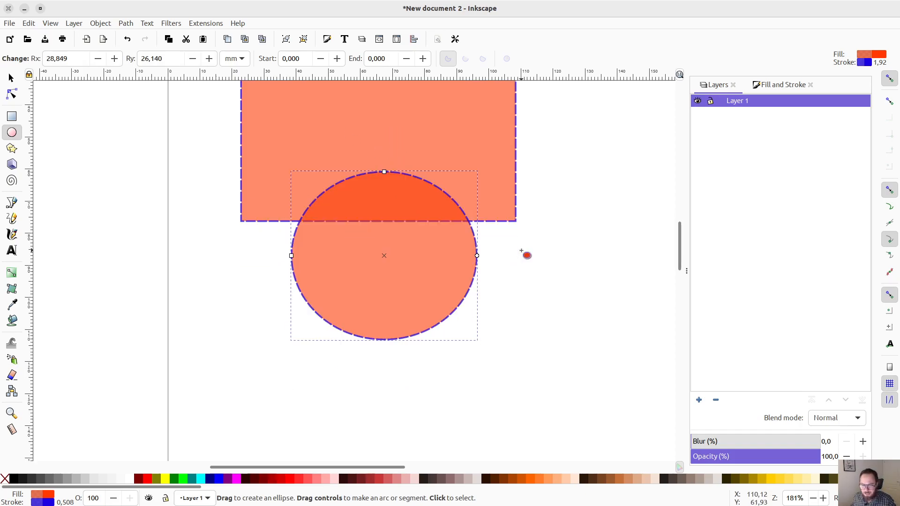
scroll(523, 253, down, 1)
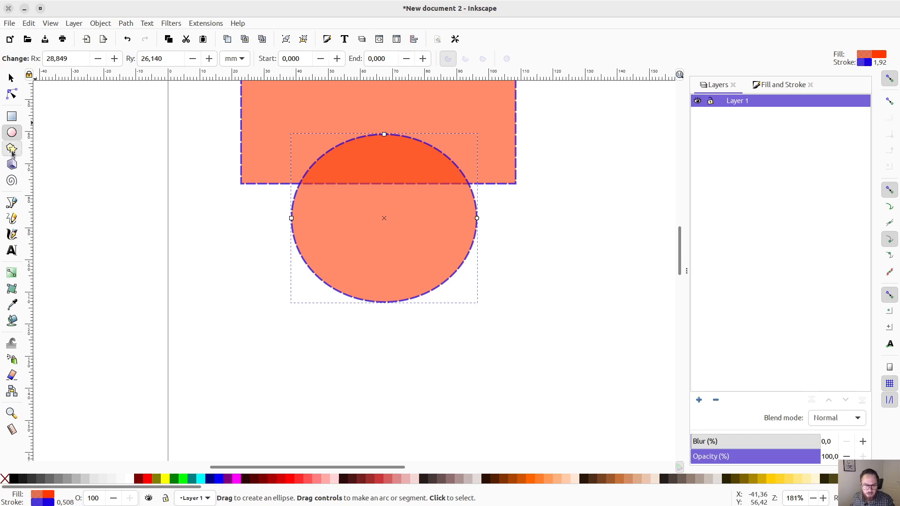
click(11, 149)
drag(380, 249, 506, 375)
click(12, 78)
drag(342, 201, 430, 332)
scroll(385, 286, down, 3)
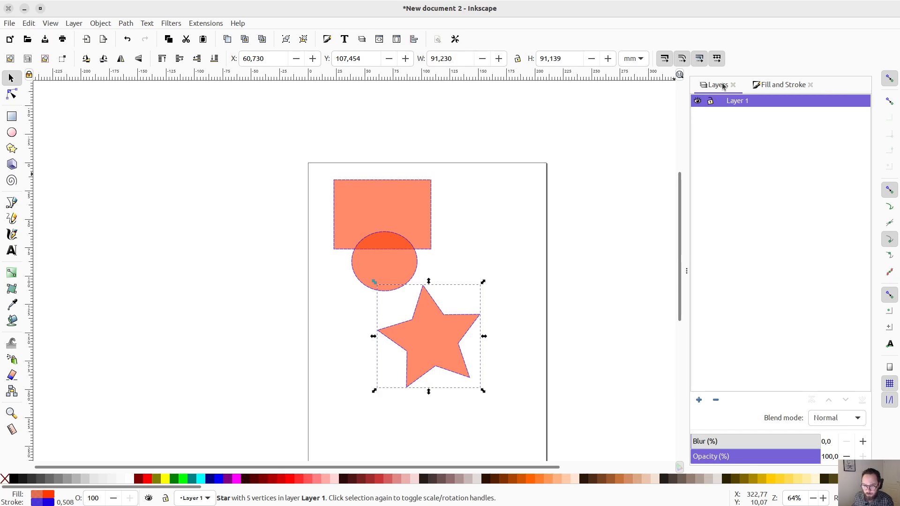
Compare the docked Layers and Fill and Stroke dialogs and close both of them
click(781, 85)
click(718, 84)
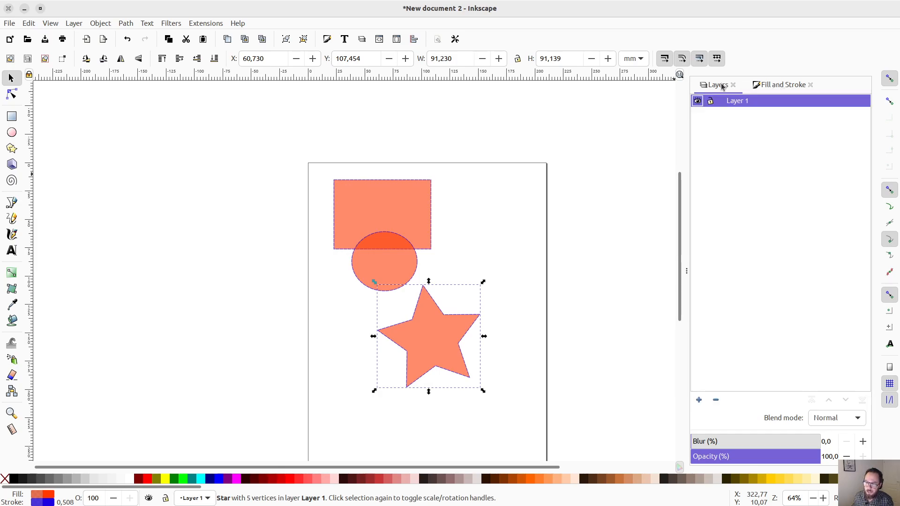
click(786, 86)
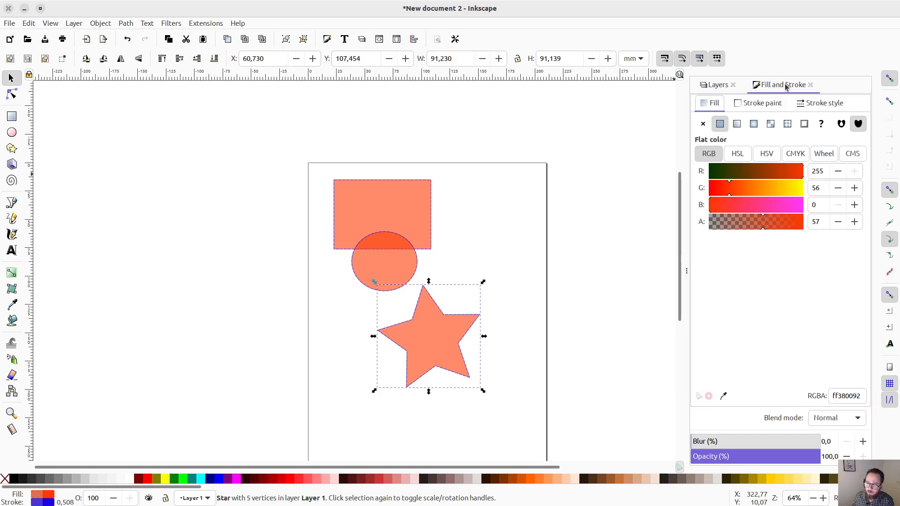
click(810, 84)
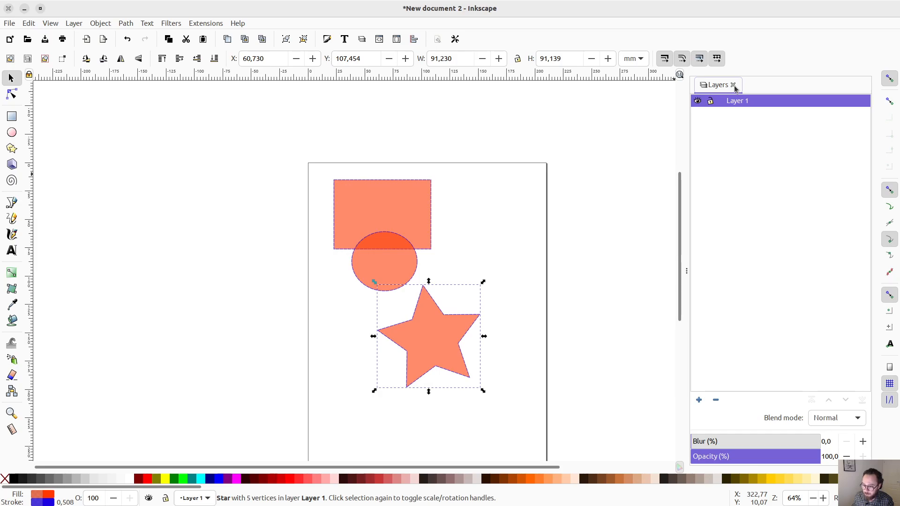
click(734, 85)
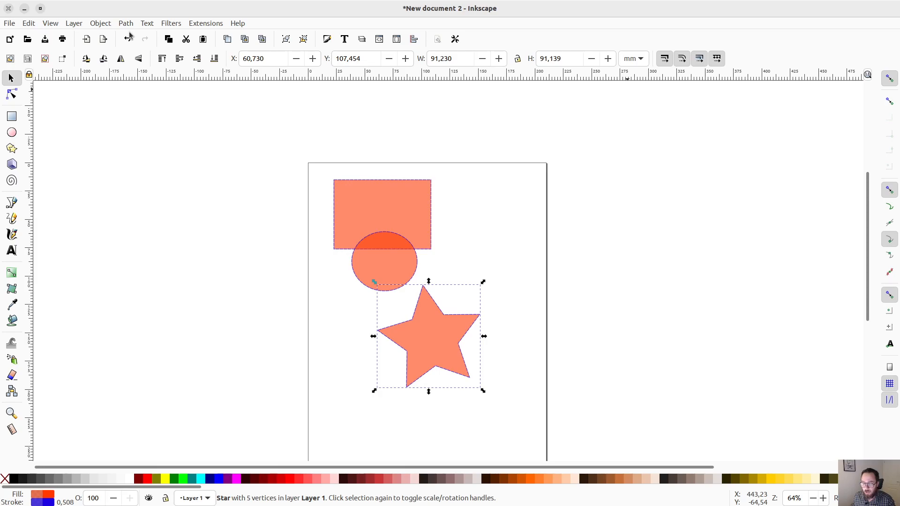
Open the Layers dialog and widen its docked area
click(73, 23)
click(131, 34)
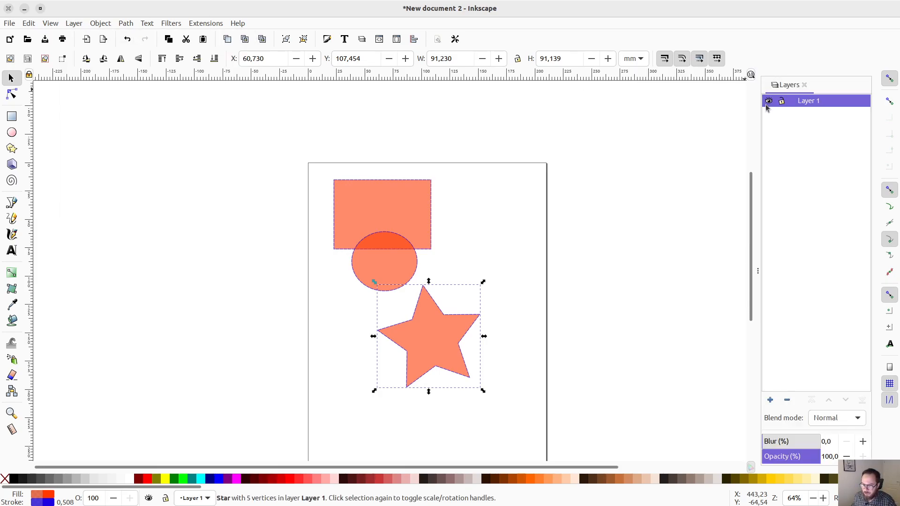
drag(759, 115, 646, 112)
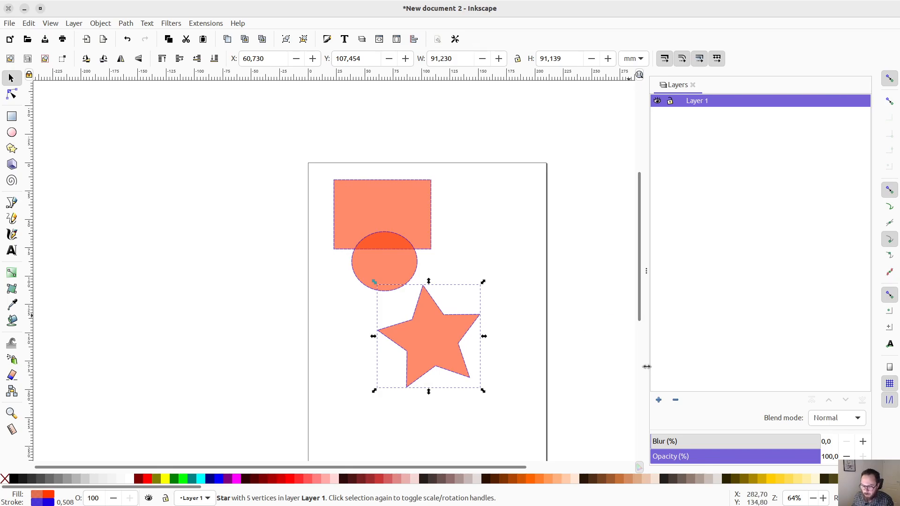
Add a layer named Layer 2 above the current one and move the star onto it
click(658, 400)
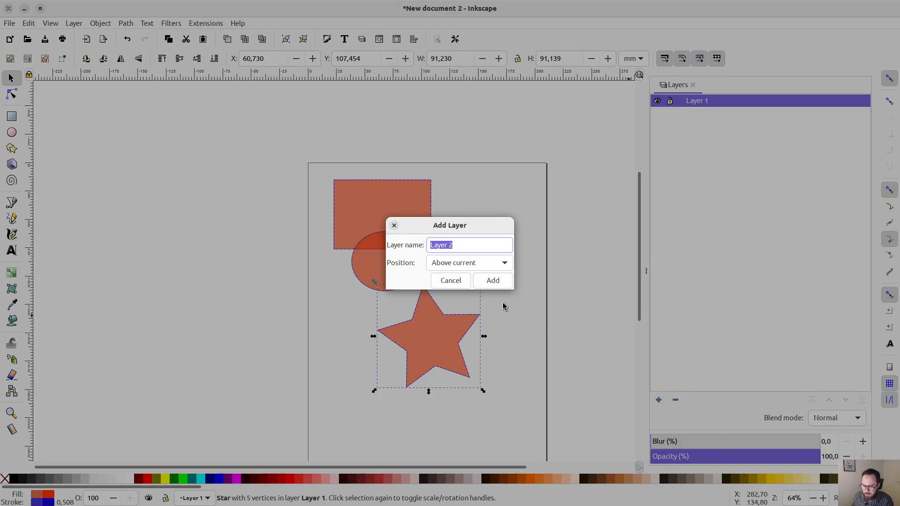
click(493, 281)
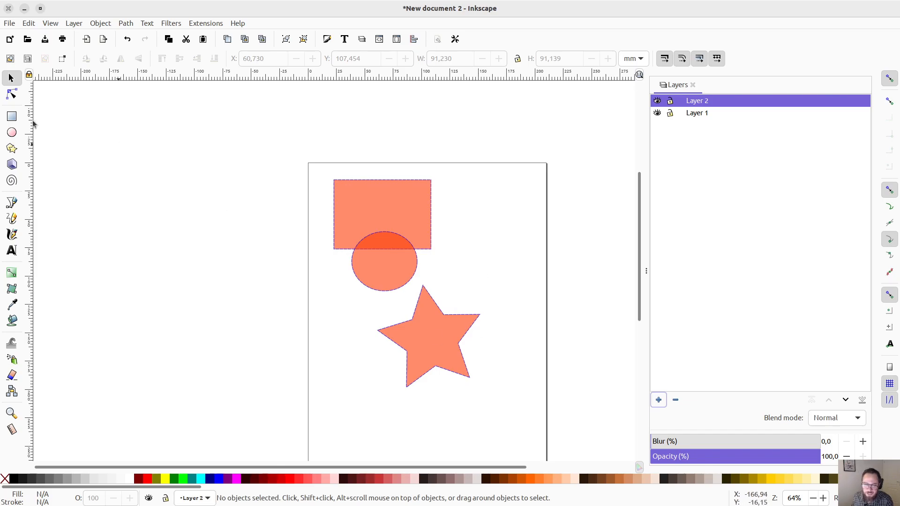
click(423, 332)
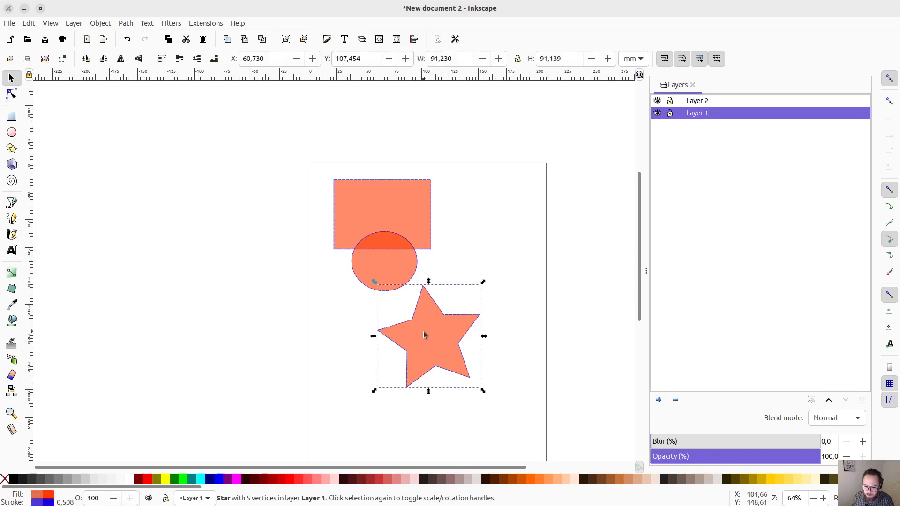
right_click(423, 331)
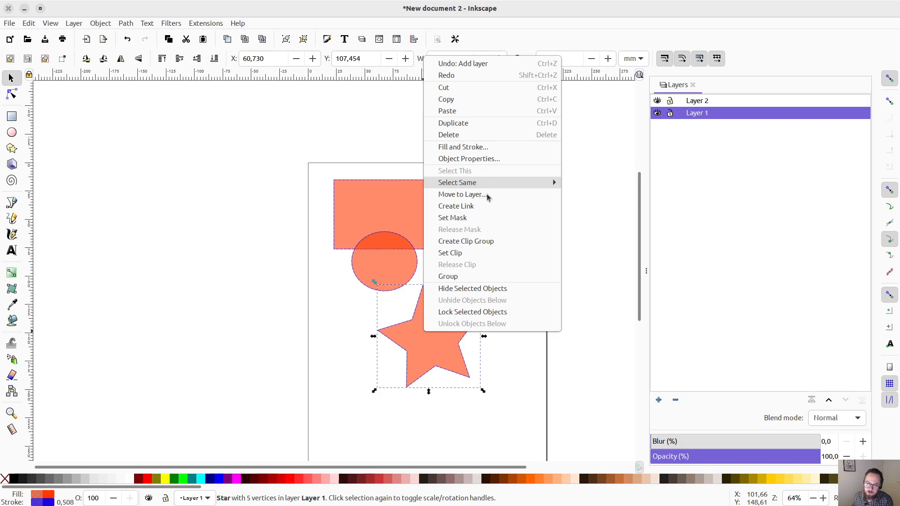
click(488, 196)
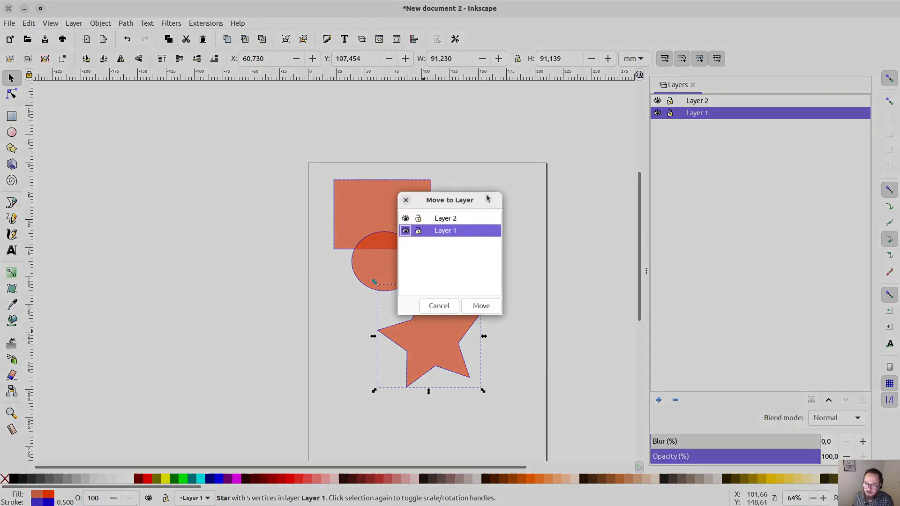
click(450, 219)
click(482, 306)
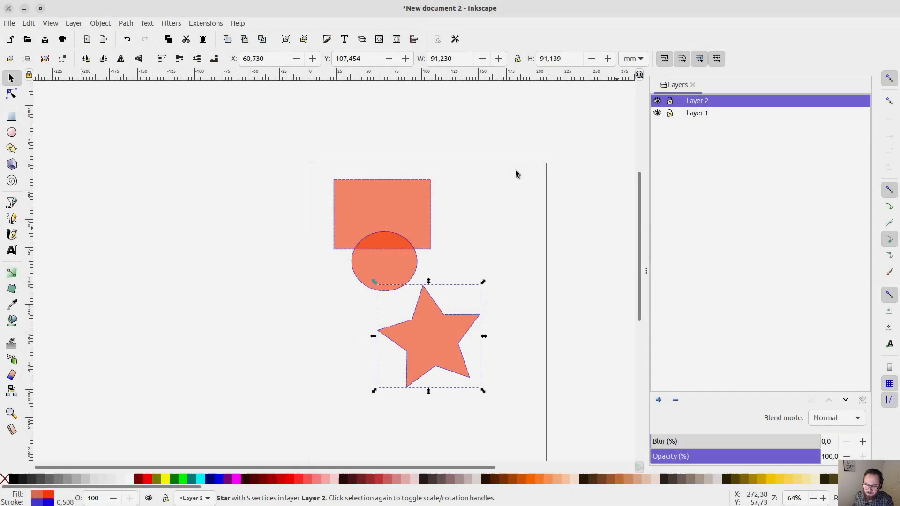
Toggle the visibility of Layer 2 off and on to check which objects it contains
click(656, 101)
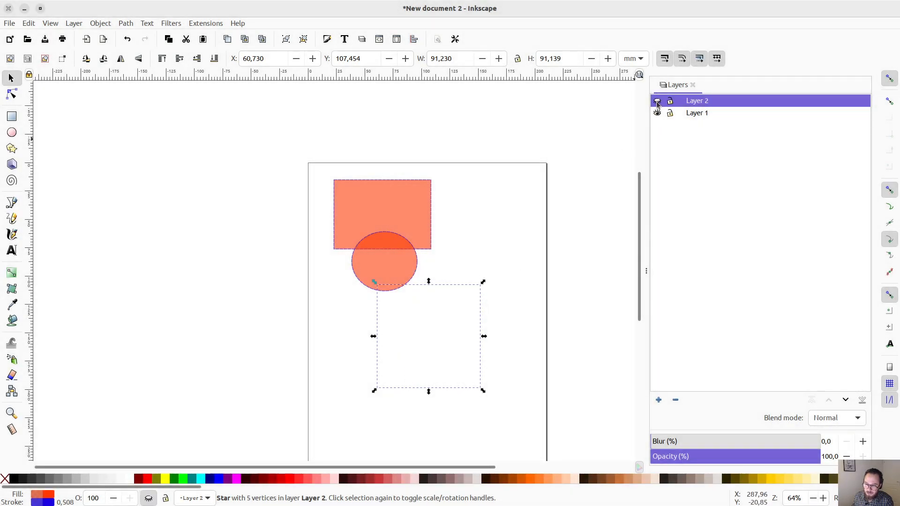
click(657, 102)
click(657, 101)
click(657, 102)
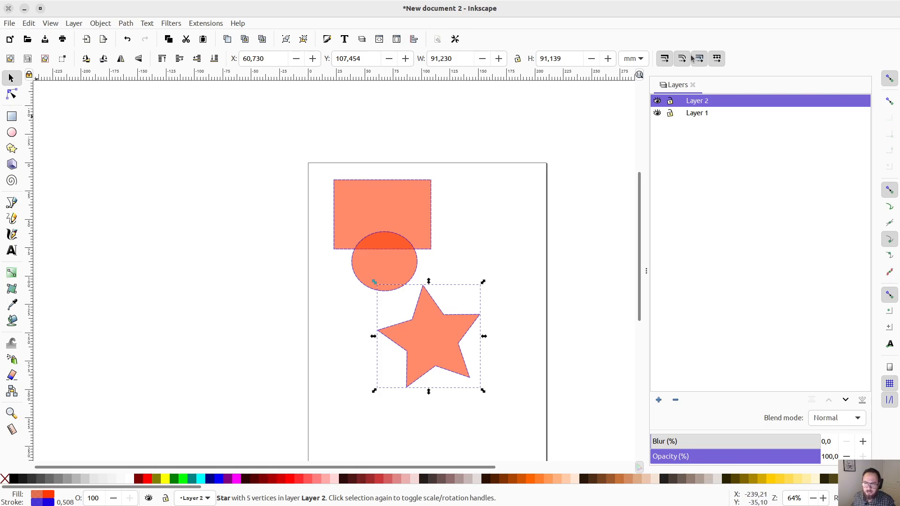
Open Fill and Stroke for the star and set its flat fill to R 22, G 195, B 32 with alpha 25
click(100, 24)
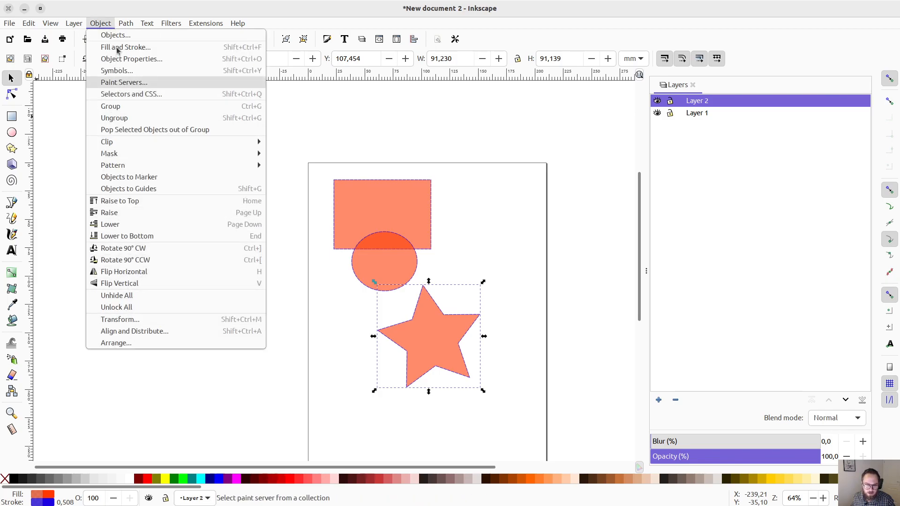
click(177, 47)
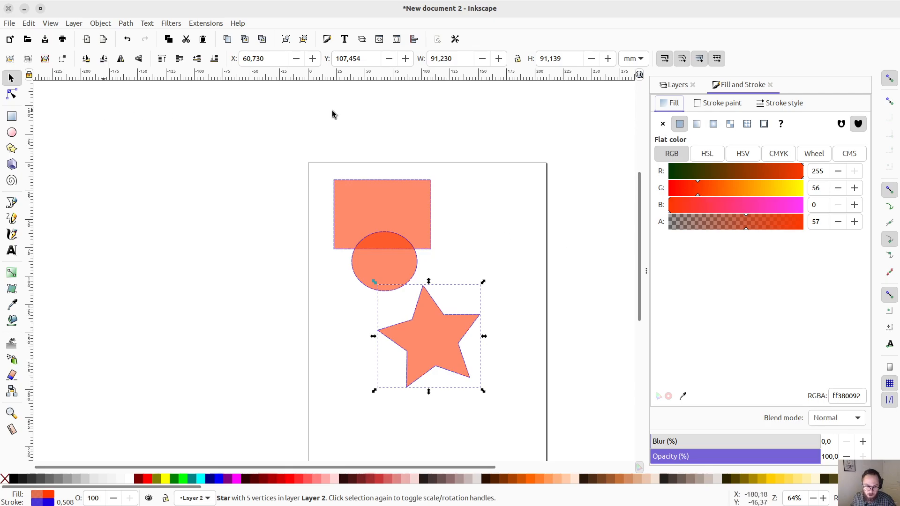
click(421, 327)
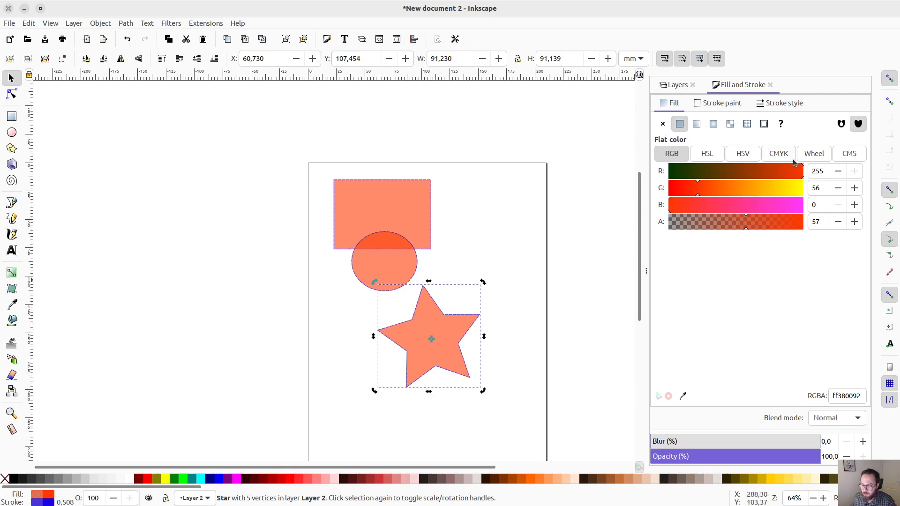
click(437, 332)
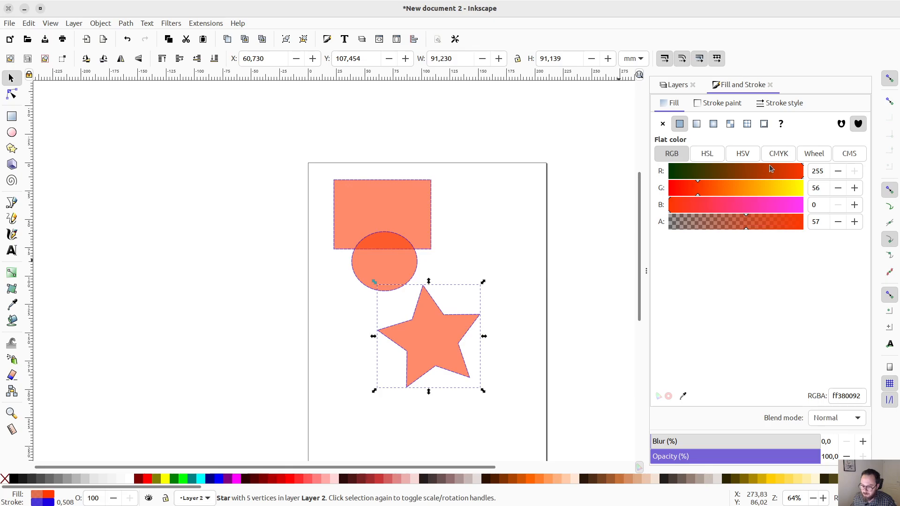
drag(726, 173, 763, 172)
drag(698, 190, 770, 190)
drag(716, 211, 685, 211)
click(677, 177)
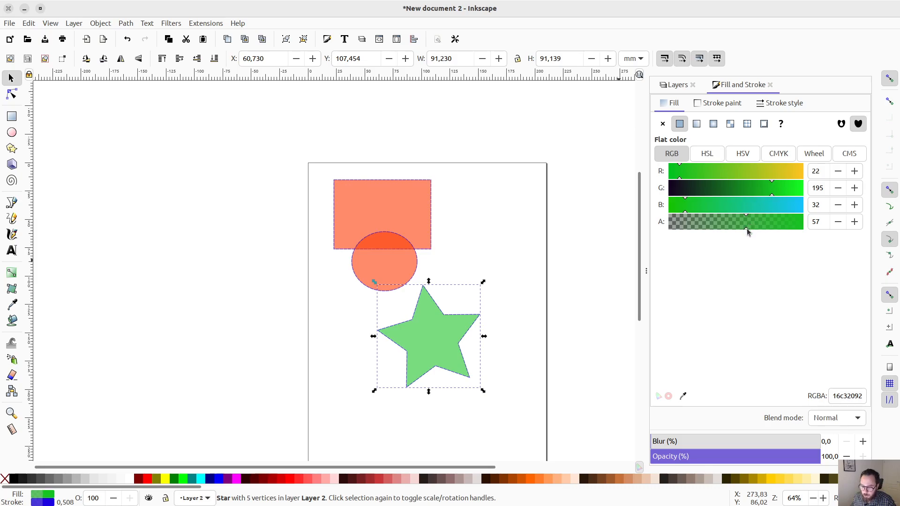
drag(757, 231, 782, 229)
drag(763, 226, 702, 226)
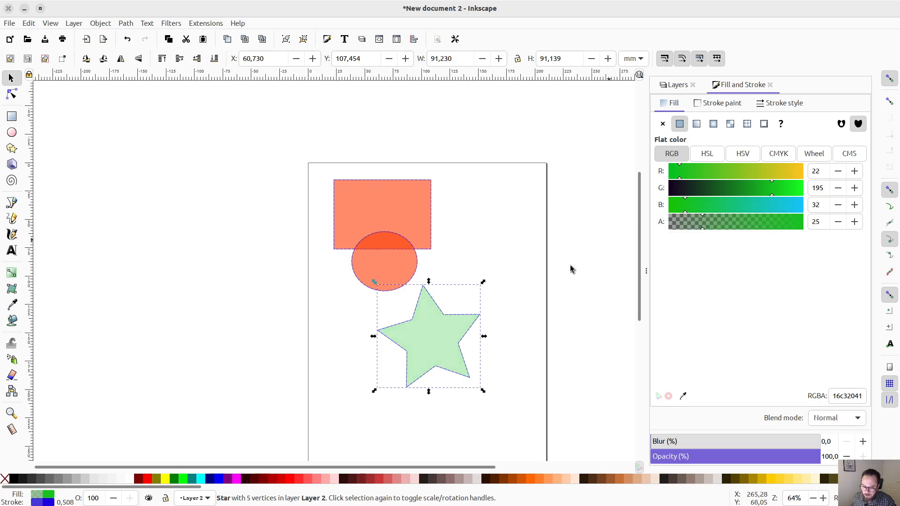
Move the star to about X 40.4, Y 54.6 mm so that it overlaps the ellipse and the rectangle
drag(440, 341, 418, 281)
ctrl+scroll(446, 311, up, 1)
ctrl+scroll(446, 311, up, 1)
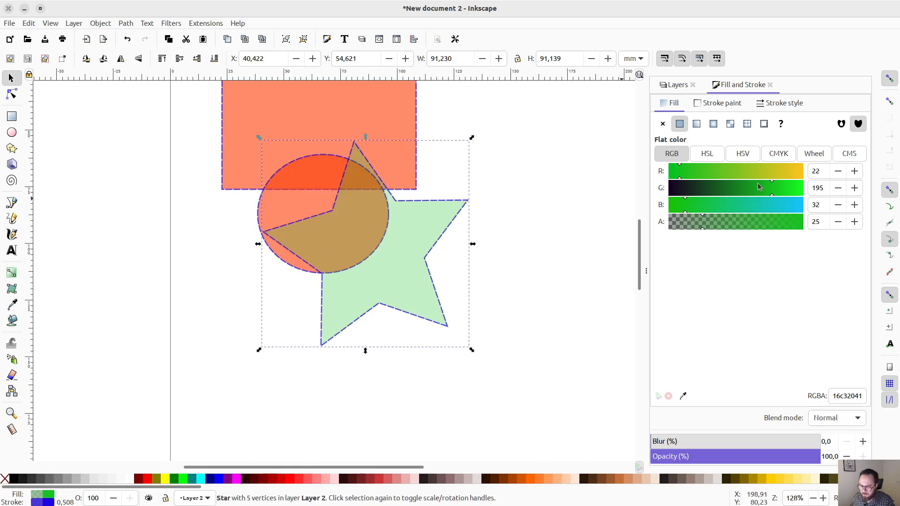
Try linear gradient, radial gradient, mesh gradient and pattern fills on the star and return it to flat color
click(696, 124)
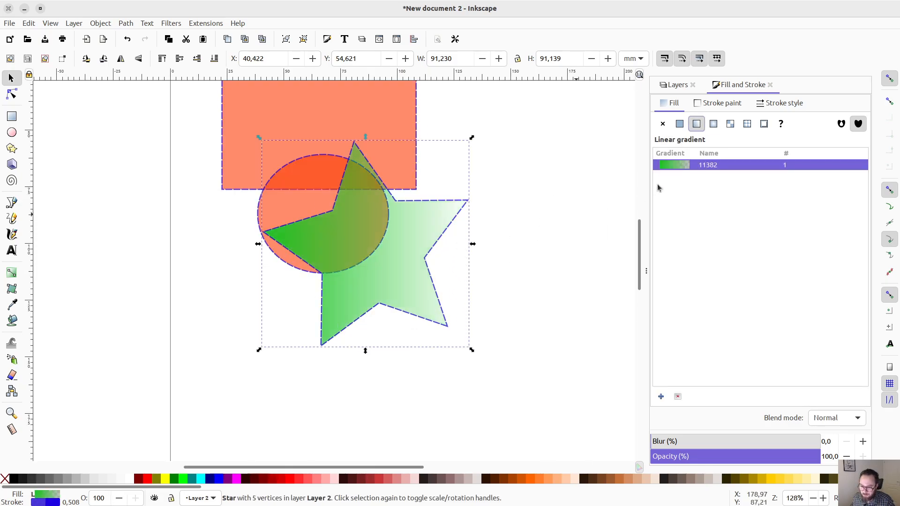
click(713, 125)
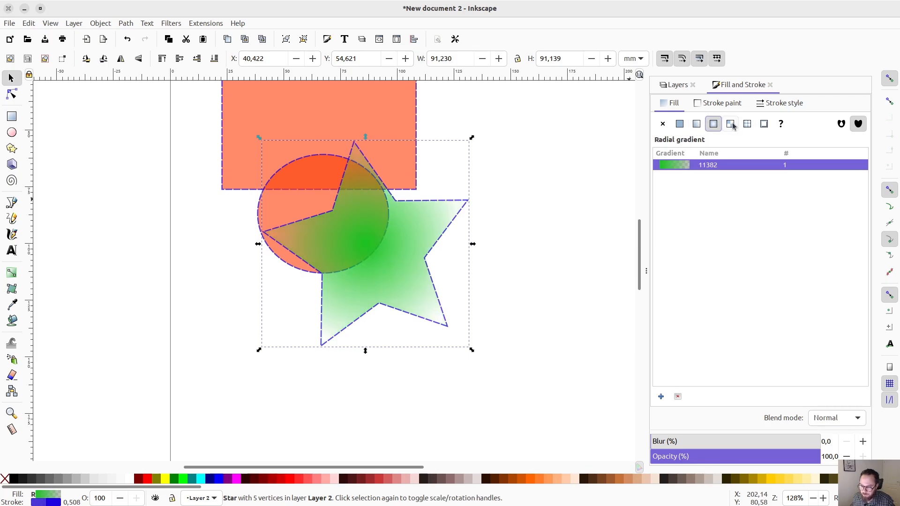
click(730, 124)
click(711, 126)
click(747, 124)
click(679, 125)
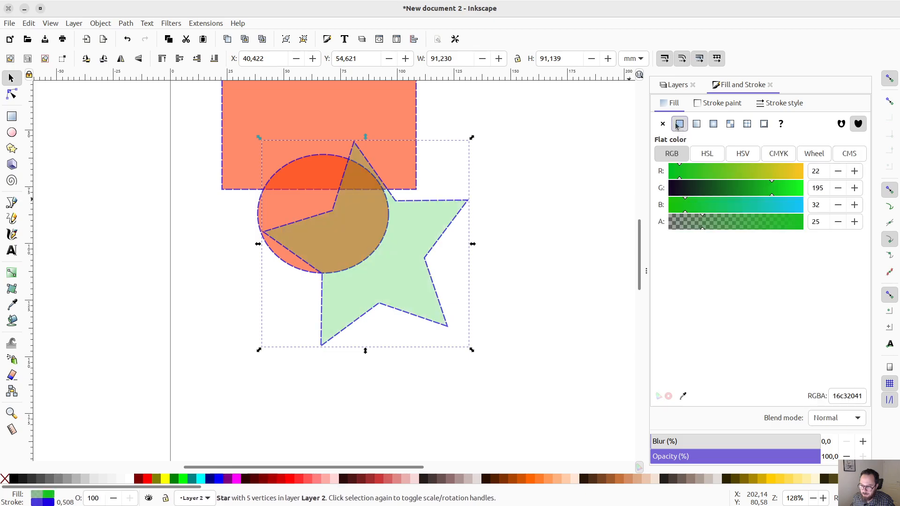
Set the red value of the star's stroke color to 247 and move the star to about X 56.9, Y 81.0 mm
click(712, 105)
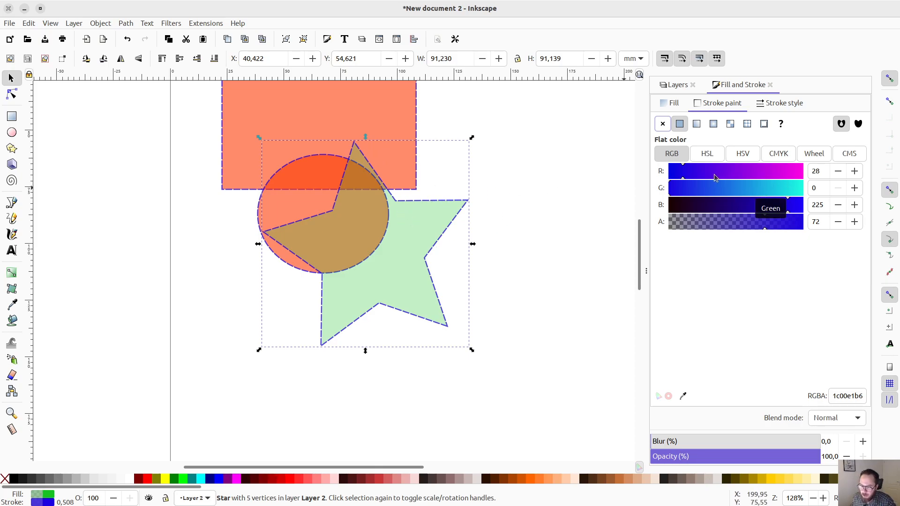
drag(722, 178, 800, 179)
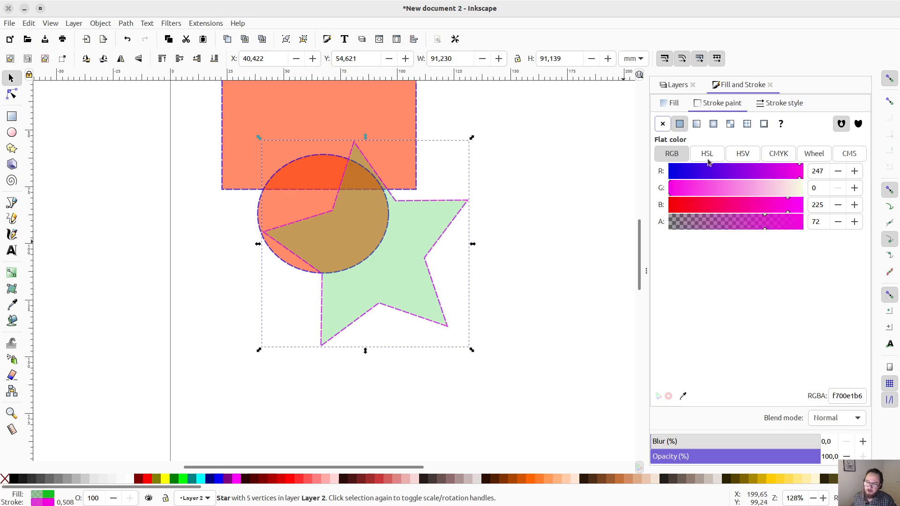
drag(422, 238, 469, 301)
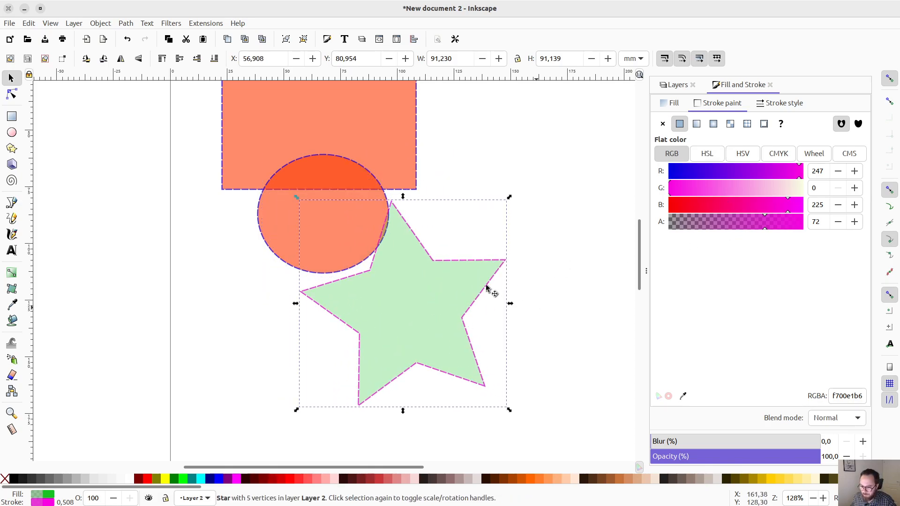
Try dotted, solid and short-dashed stroke patterns on the star and finish with long, widely spaced dashes
ctrl+scroll(417, 302, up, 2)
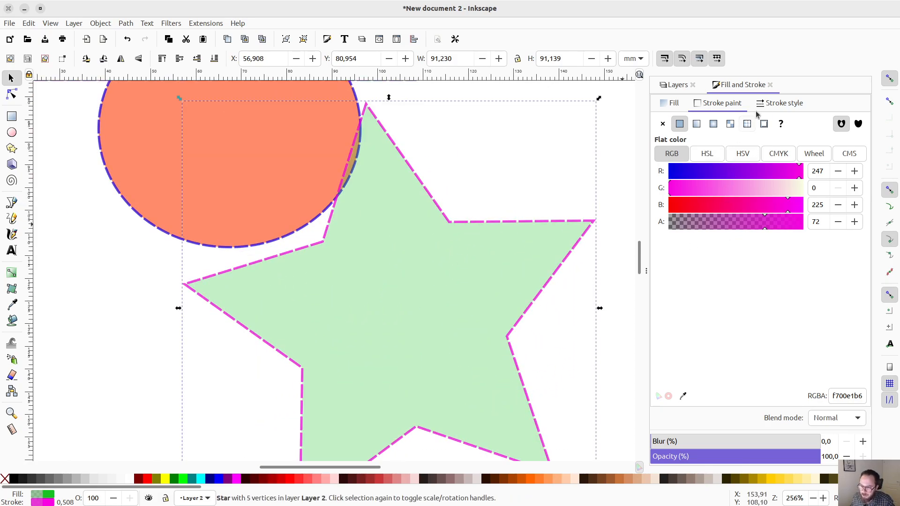
click(780, 103)
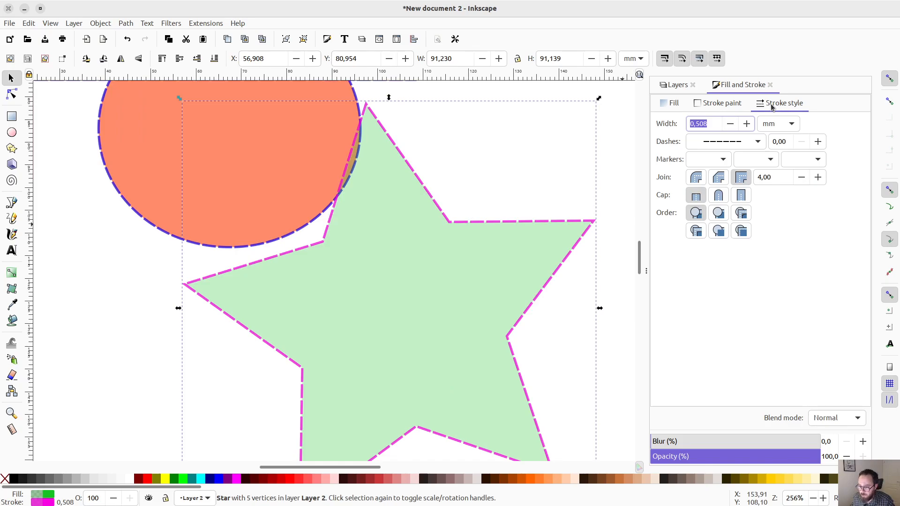
click(742, 143)
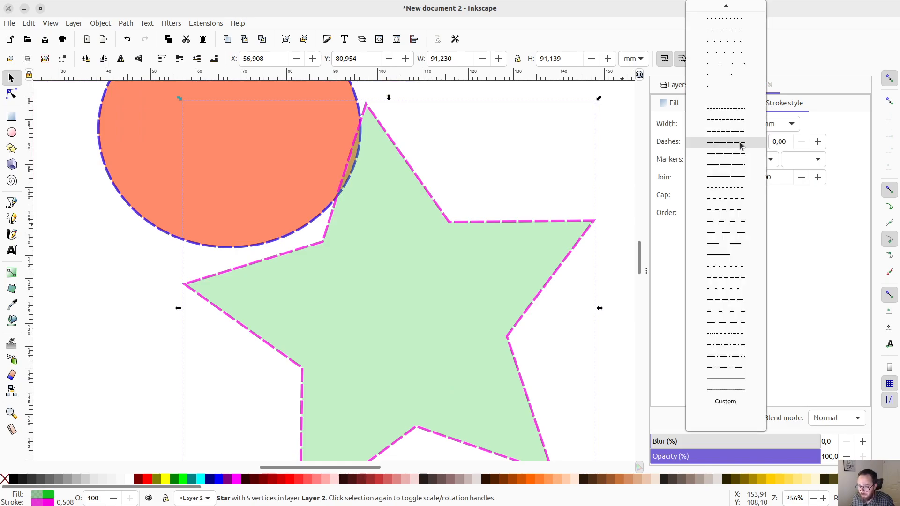
click(727, 17)
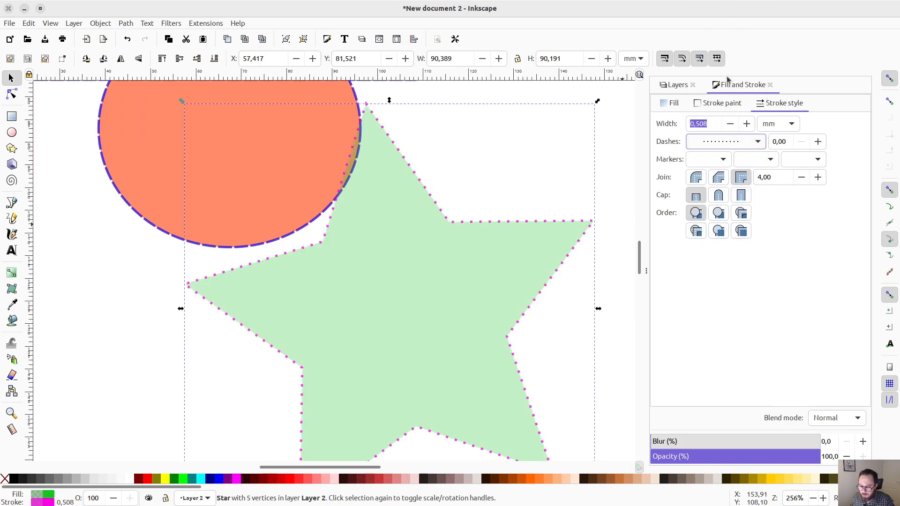
click(721, 143)
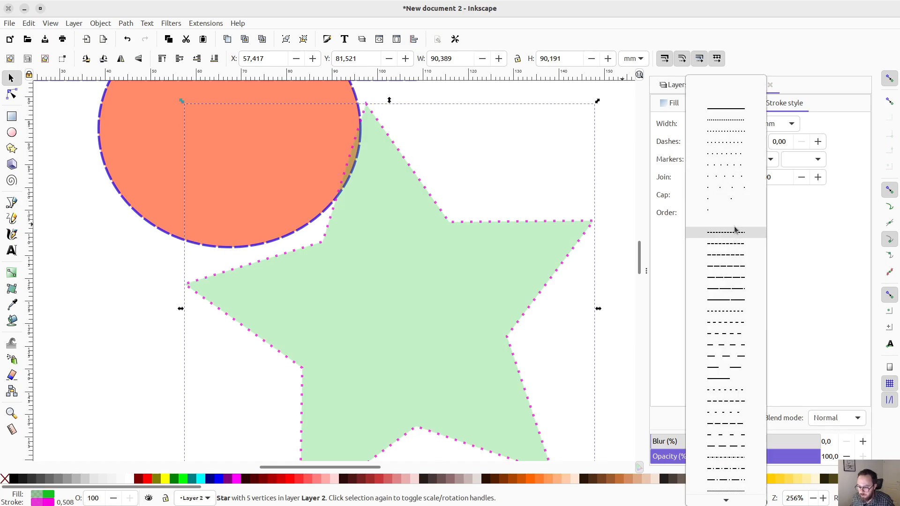
click(726, 110)
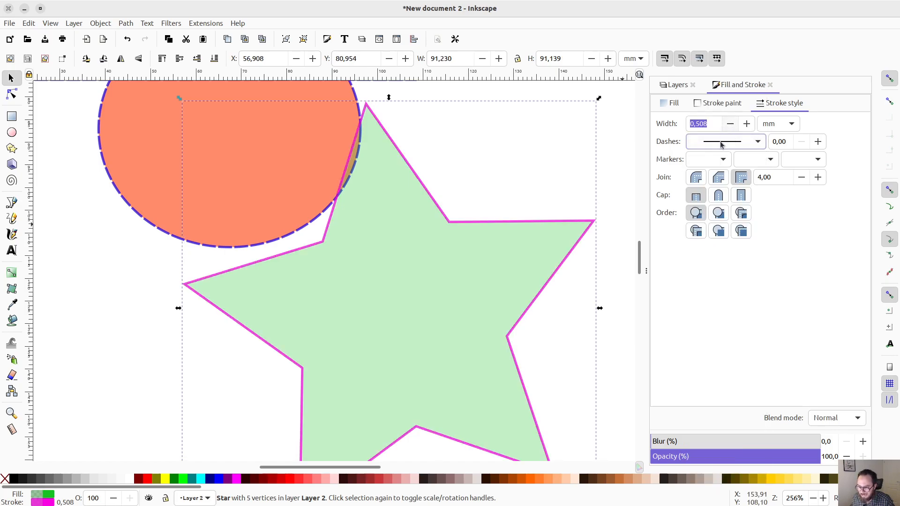
click(724, 142)
click(717, 287)
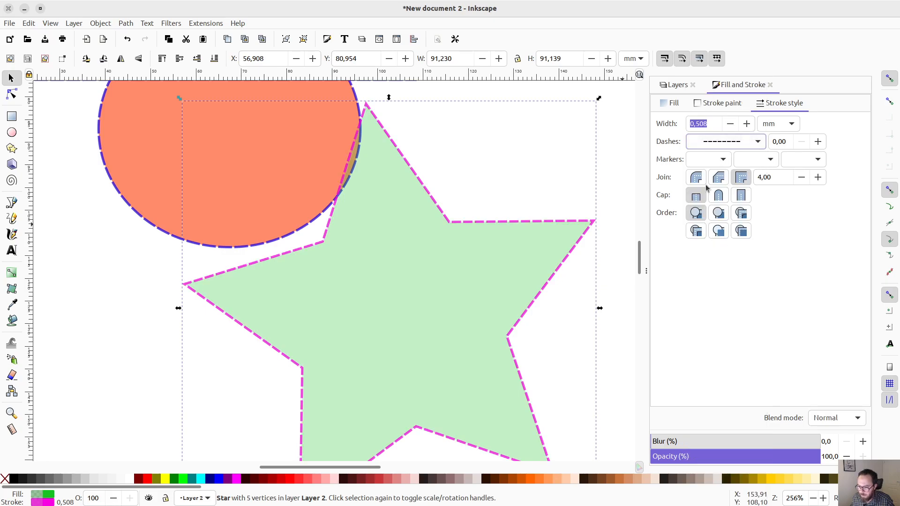
click(717, 146)
click(726, 266)
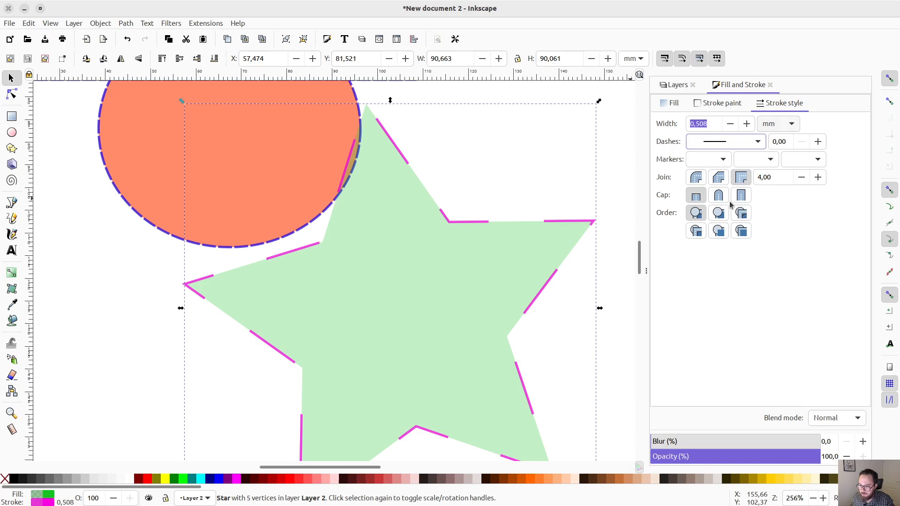
Set the dash pattern offset of the star's stroke to 0.70 and look through the stroke width units, keeping mm
click(783, 124)
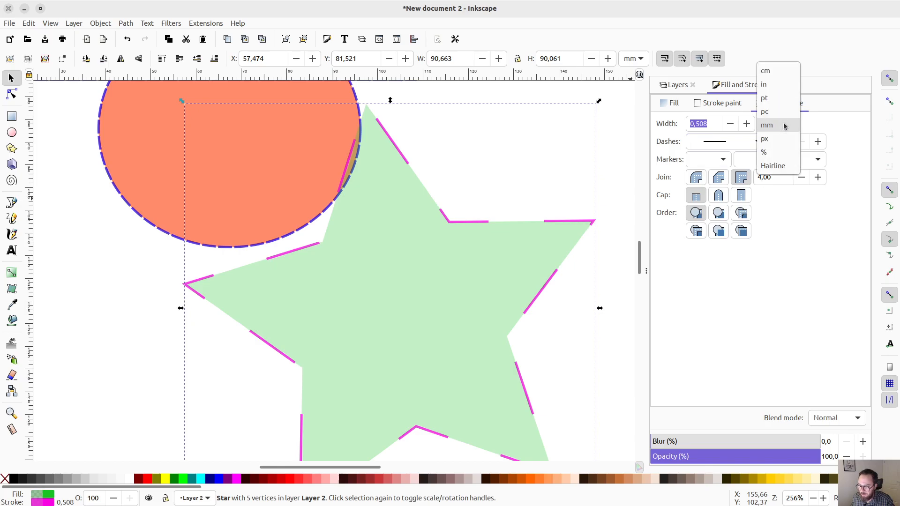
click(784, 225)
click(818, 141)
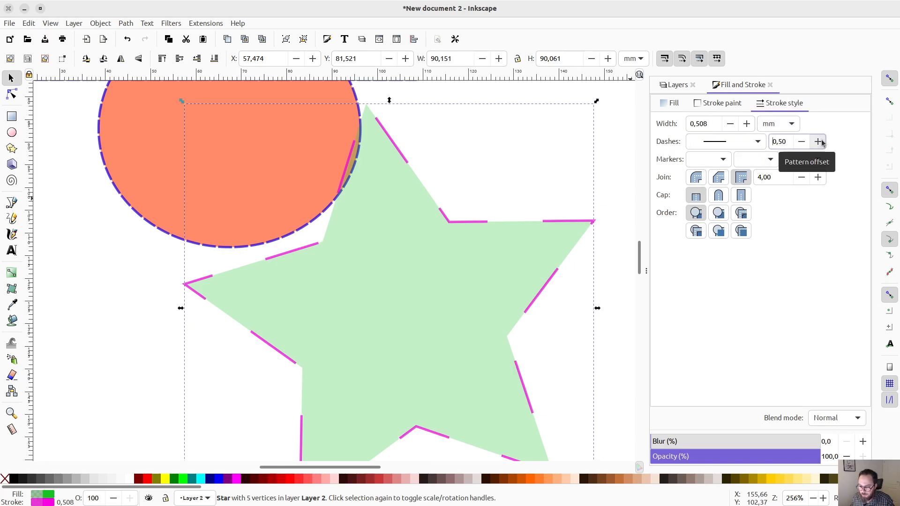
click(776, 125)
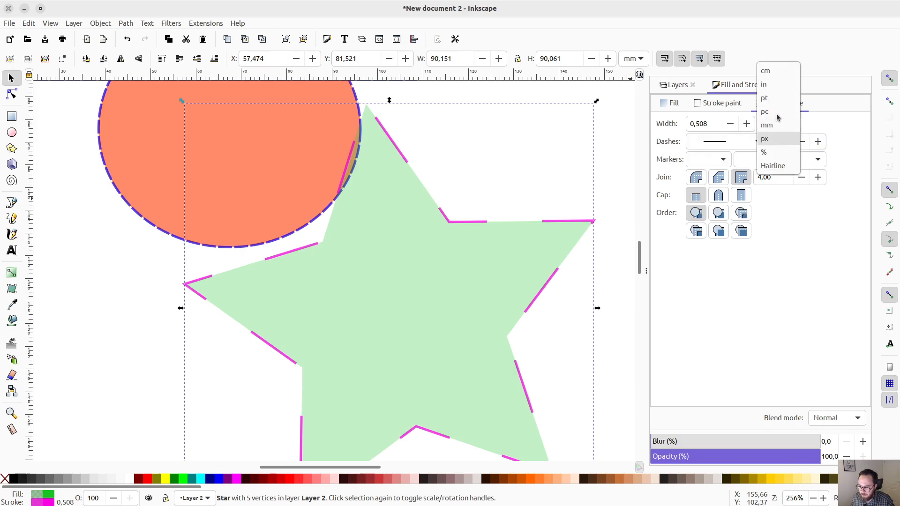
click(793, 255)
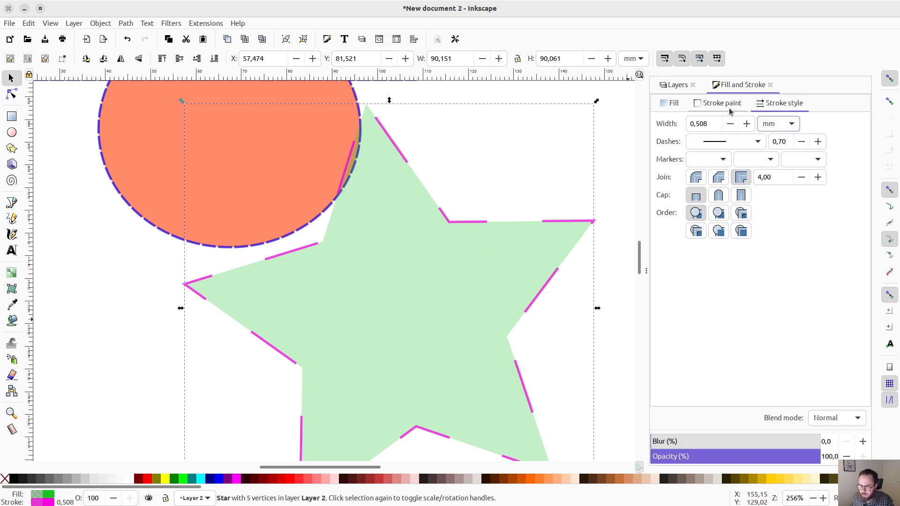
click(677, 85)
click(731, 85)
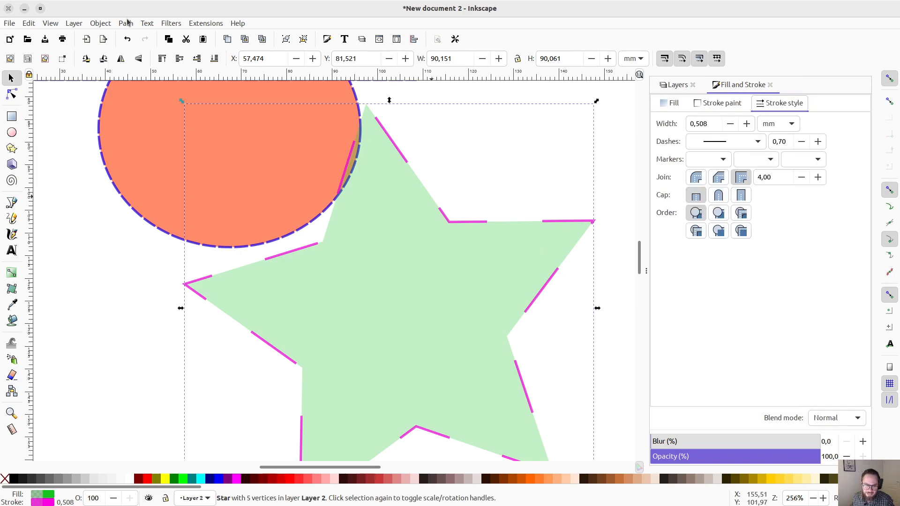
Open Align and Distribute and align the star relative to the page: centered on the vertical axis, to the right side and finally to the left side
click(98, 24)
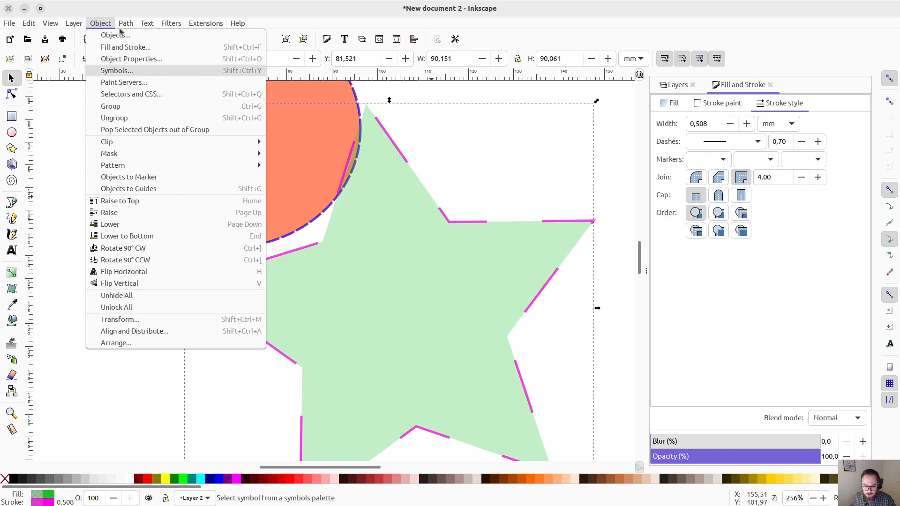
click(186, 331)
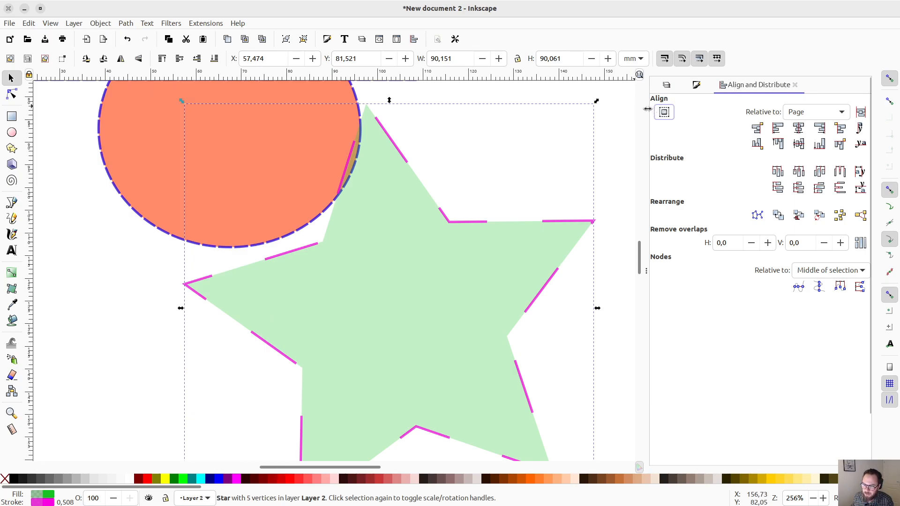
drag(647, 109, 603, 109)
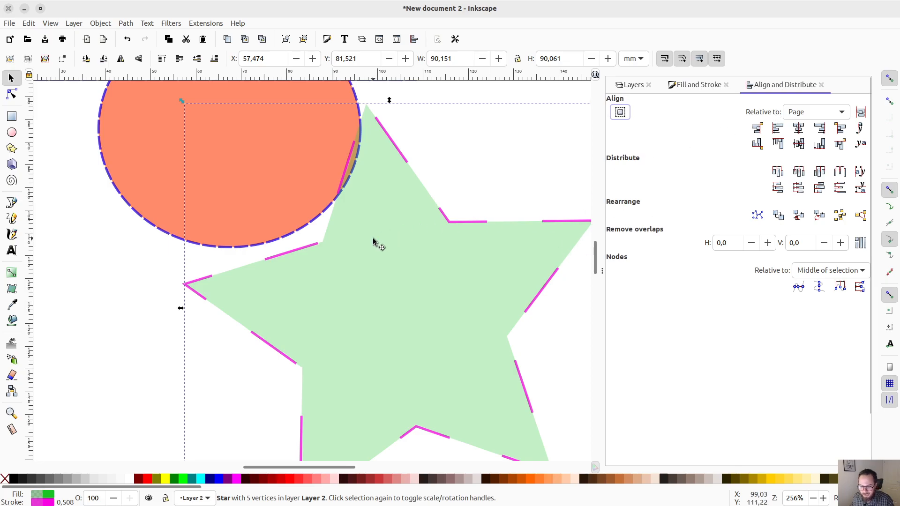
scroll(373, 242, down, 2)
scroll(374, 242, down, 3)
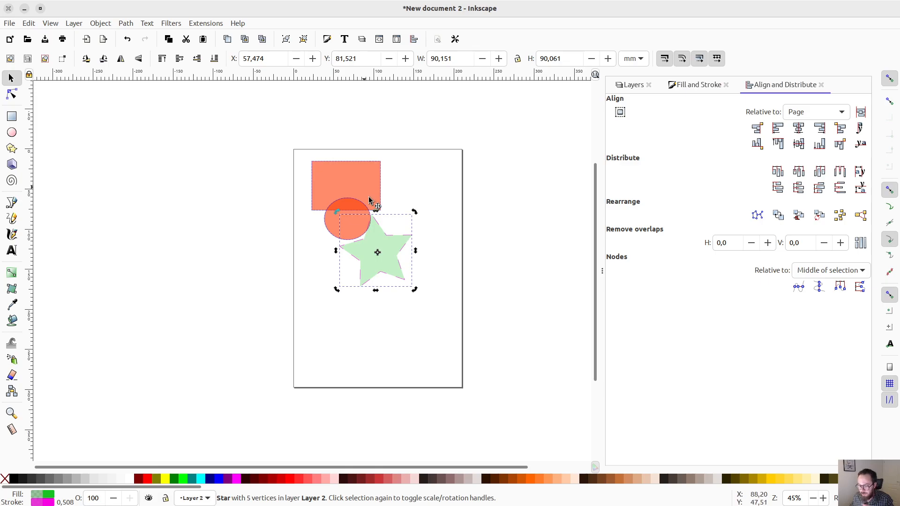
click(797, 130)
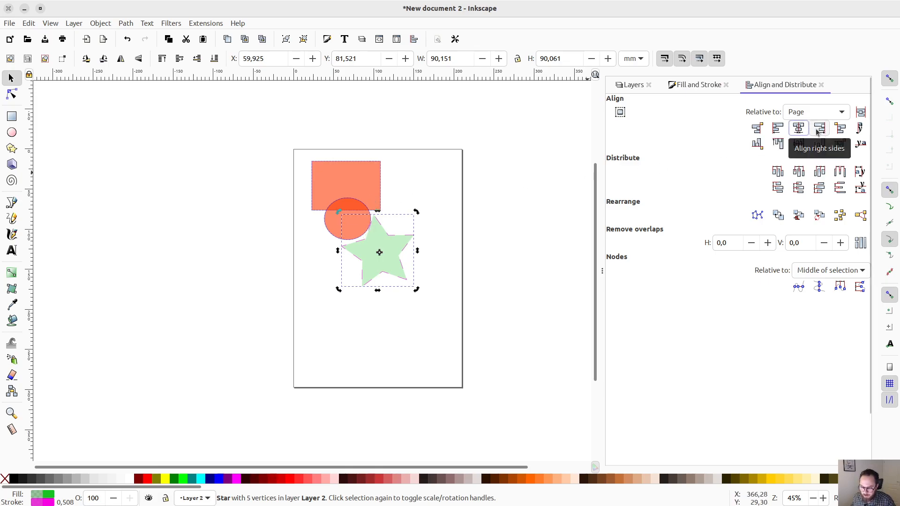
click(818, 128)
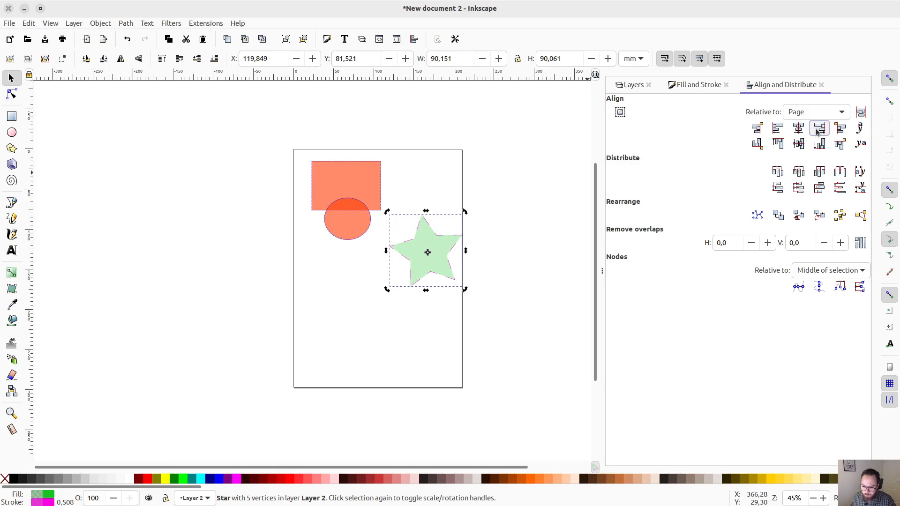
click(778, 128)
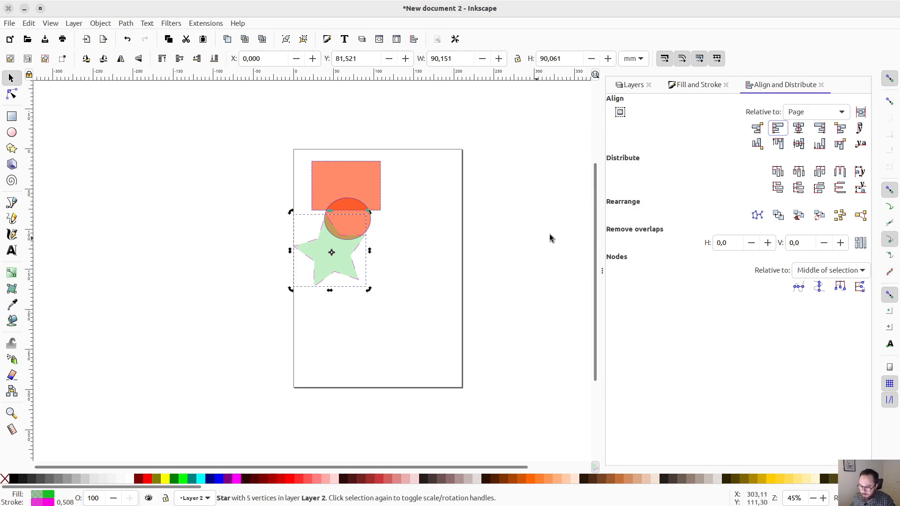
Select the star and the rectangle together and center both on the page's vertical axis
click(355, 182)
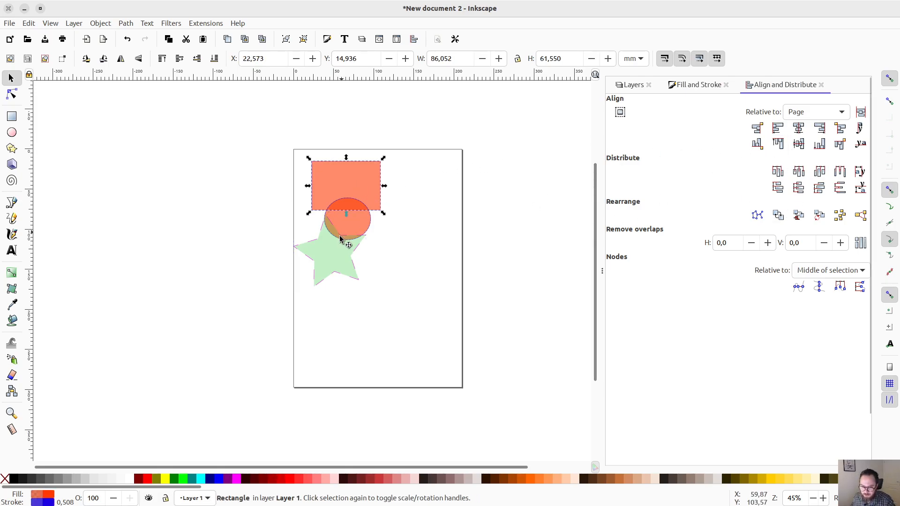
click(338, 249)
shift+click(363, 184)
click(799, 130)
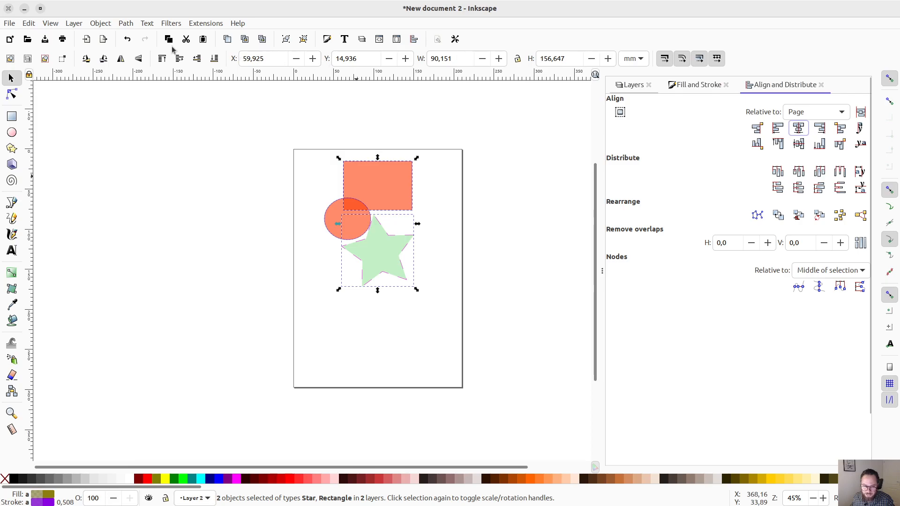
Open Transform for the selected star and rectangle and look through the Move, Scale, Skew and Matrix settings
click(74, 23)
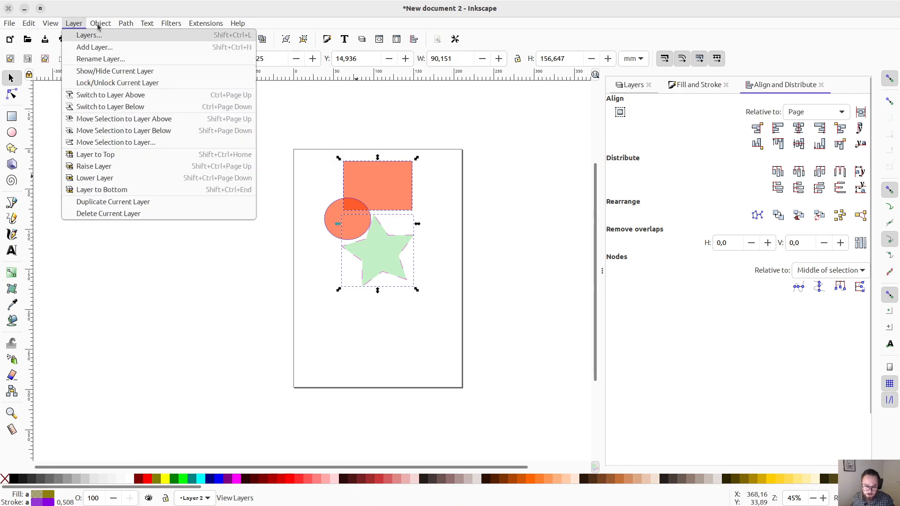
mouse_move(101, 23)
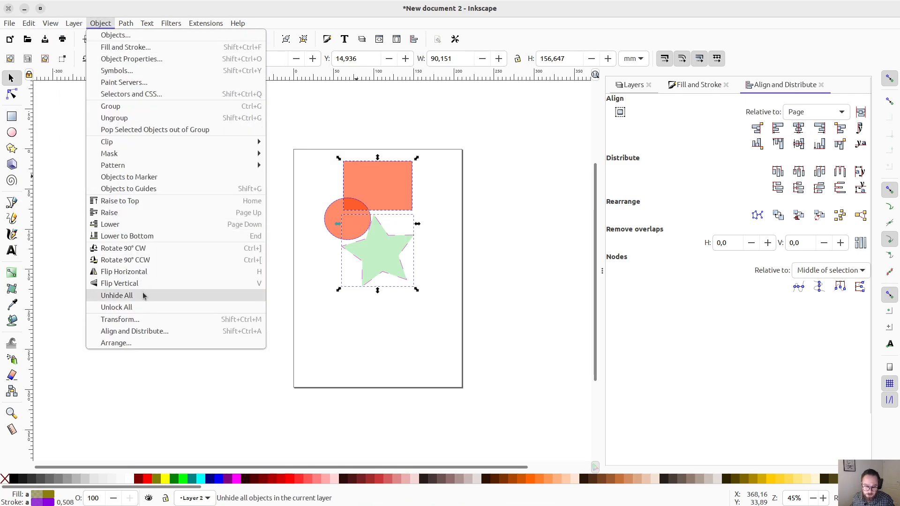
click(150, 318)
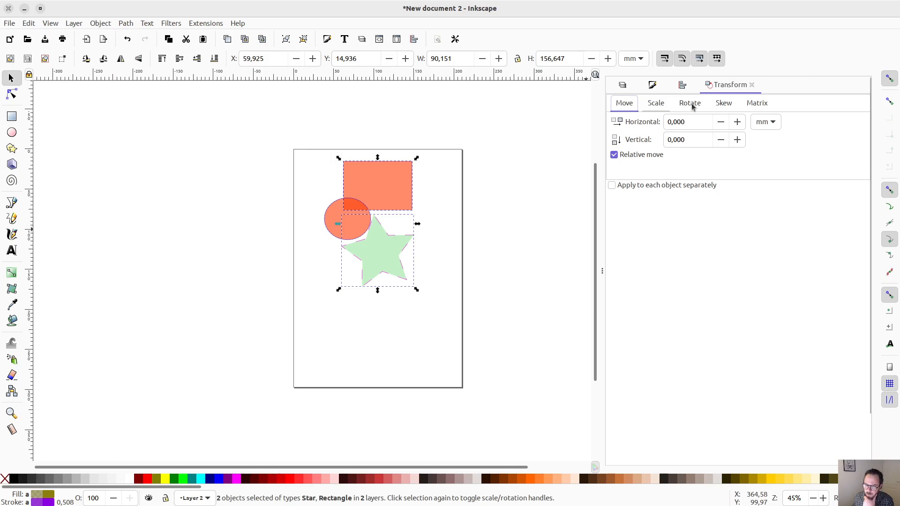
click(722, 103)
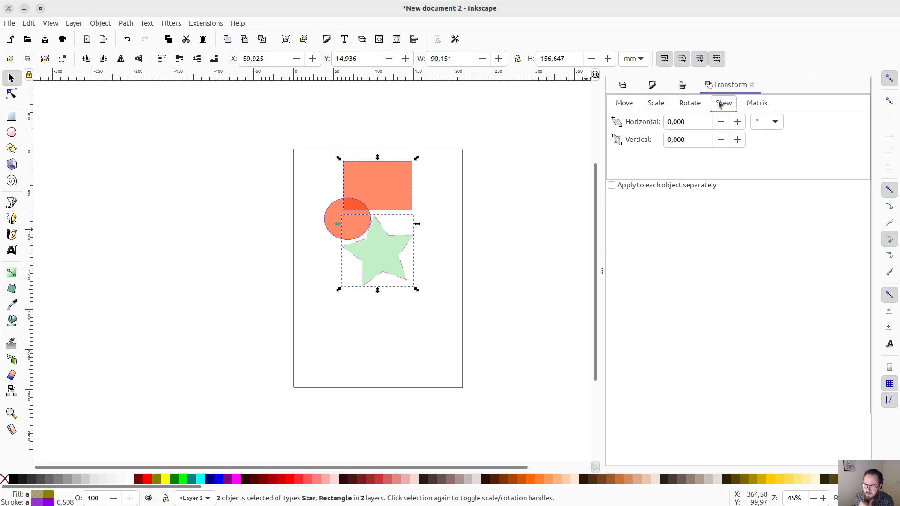
click(654, 105)
click(625, 104)
click(755, 103)
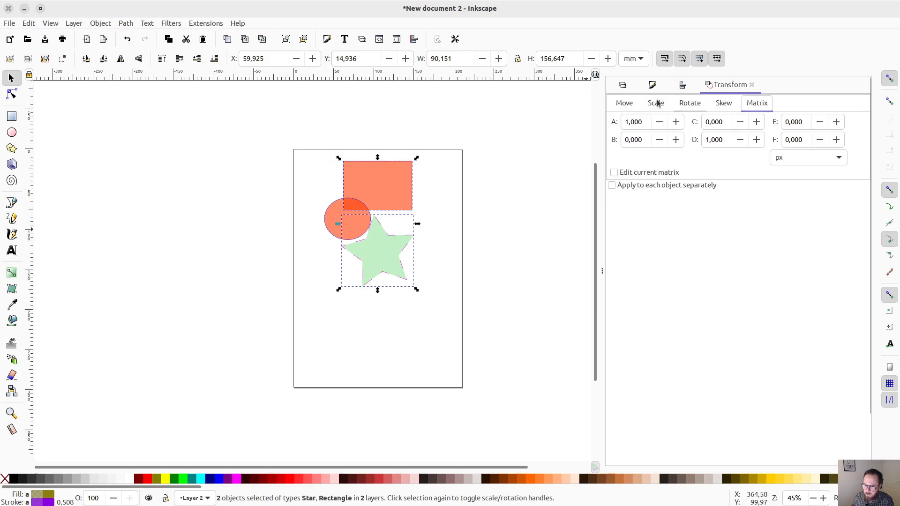
click(624, 106)
click(656, 104)
click(724, 120)
click(724, 106)
Rotate the selected star and rectangle clockwise by 6.6°
click(687, 106)
click(707, 122)
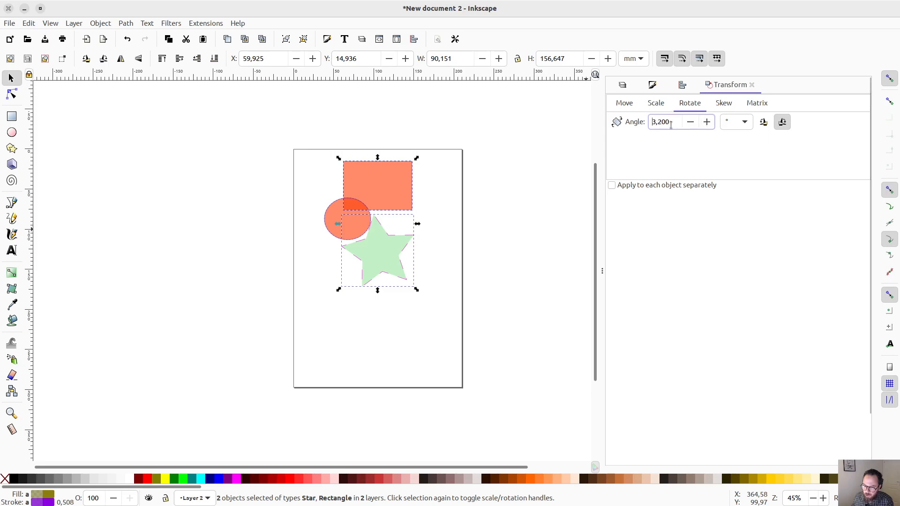
scroll(671, 125, up, 2)
key(Return)
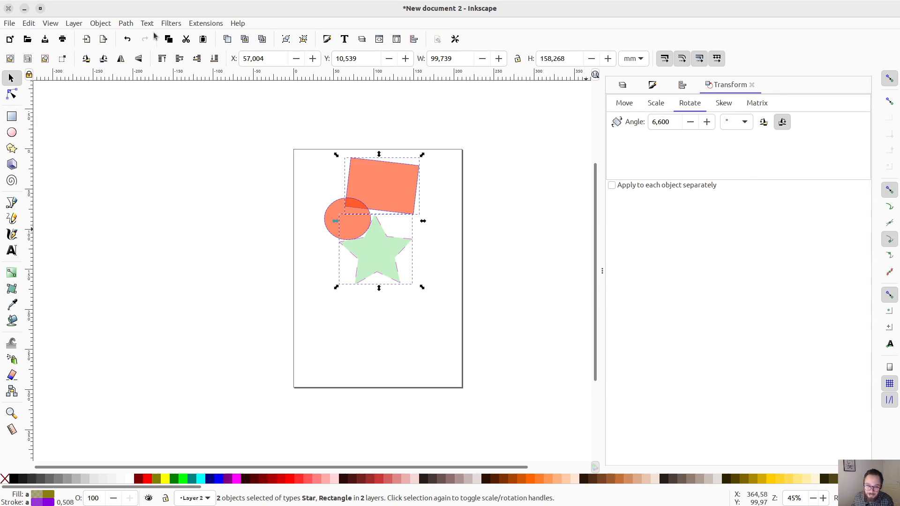
Open the Export PNG Image settings for the selection and return to the list of layers
click(74, 23)
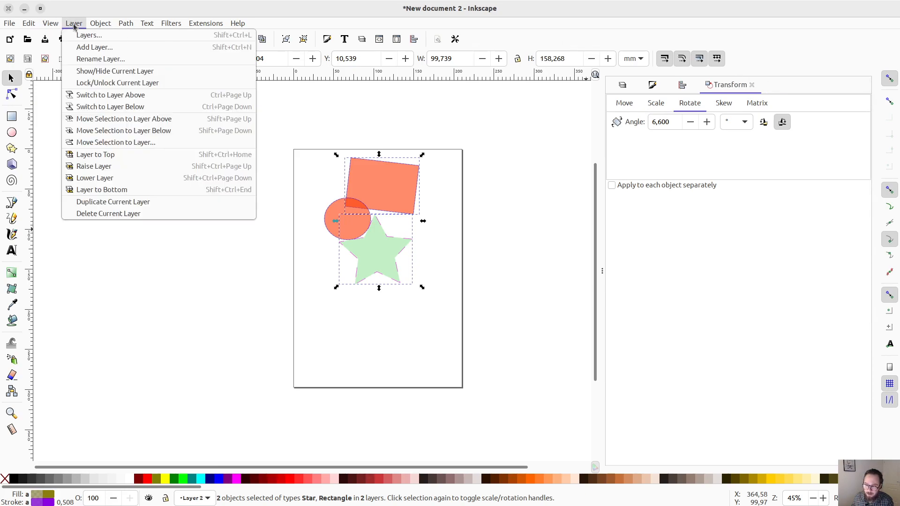
click(74, 25)
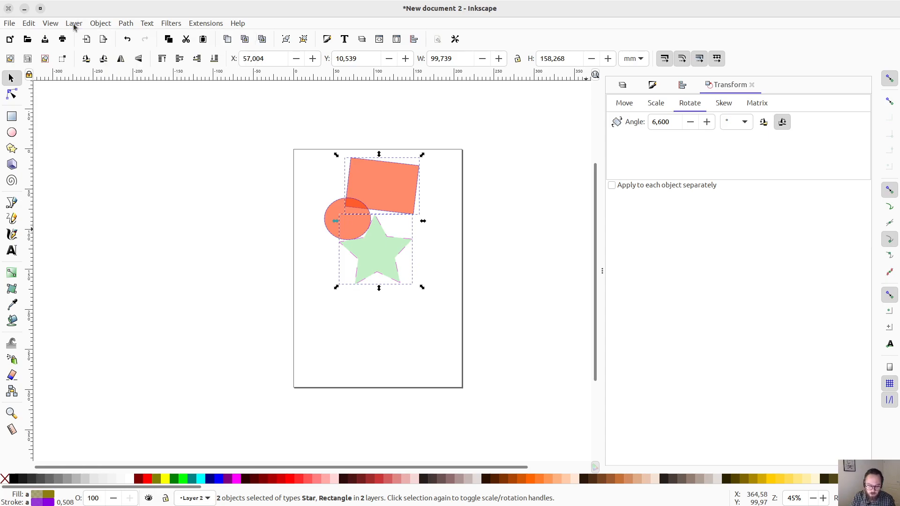
key(ctrl+shift+e)
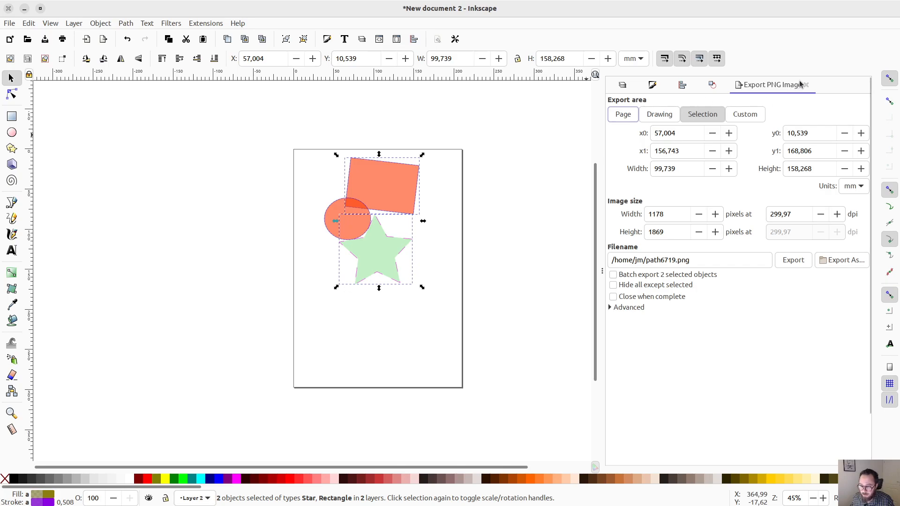
click(622, 85)
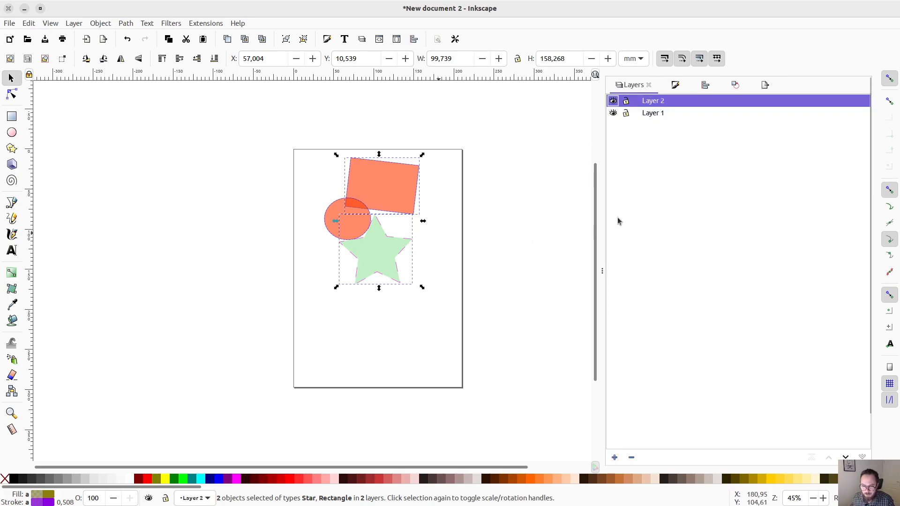